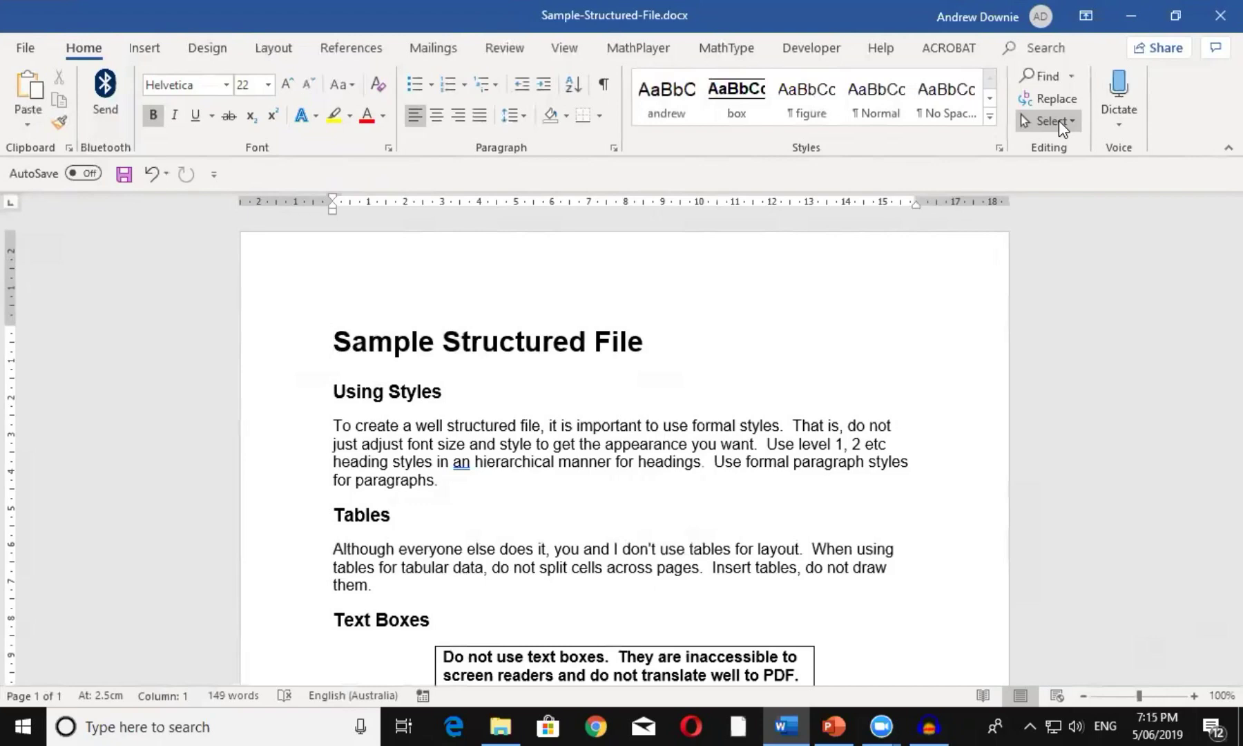
Step: Start saving a copy of the document with PDF (*.pdf) as the file type
click(1057, 121)
key(F12)
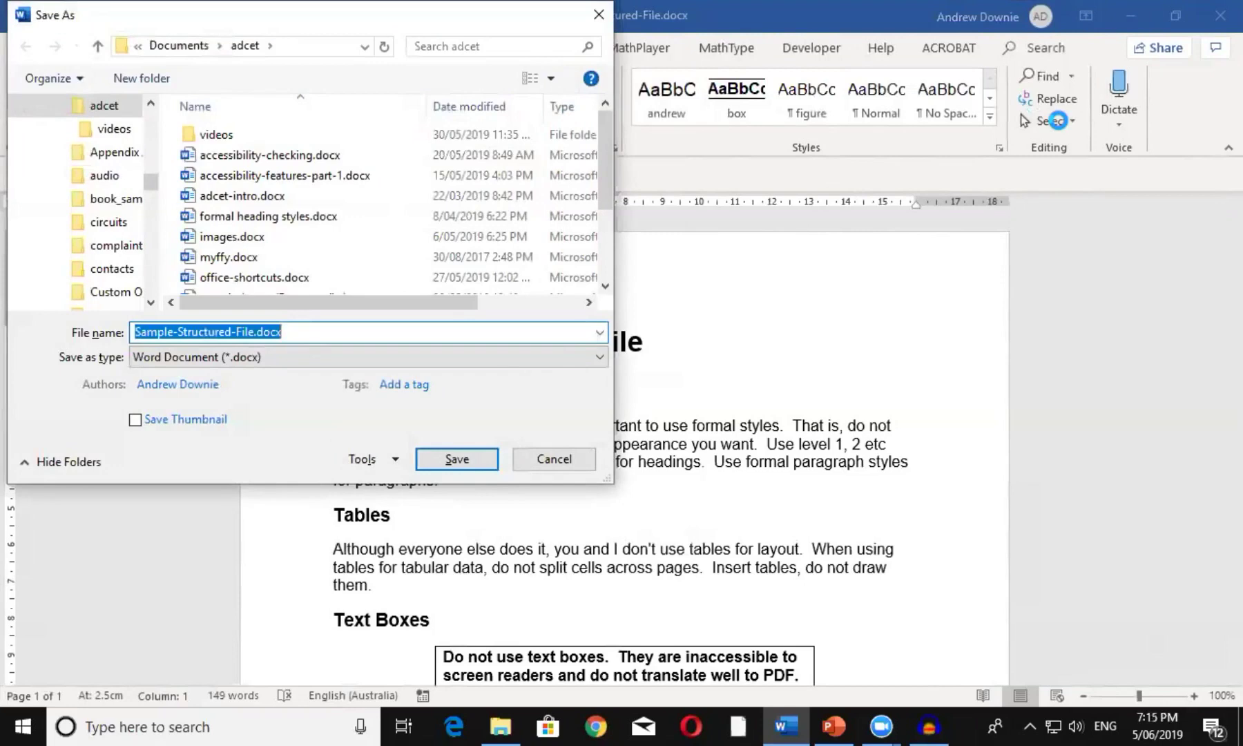
key(Tab)
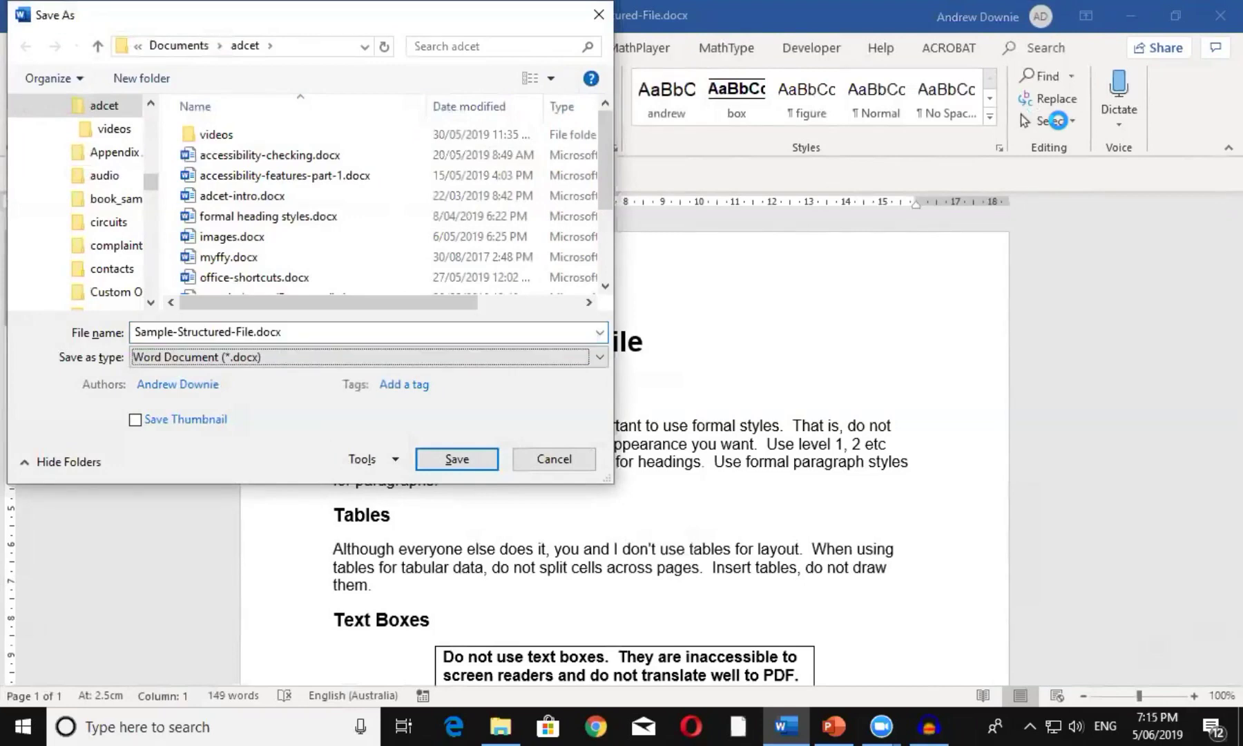
key(p)
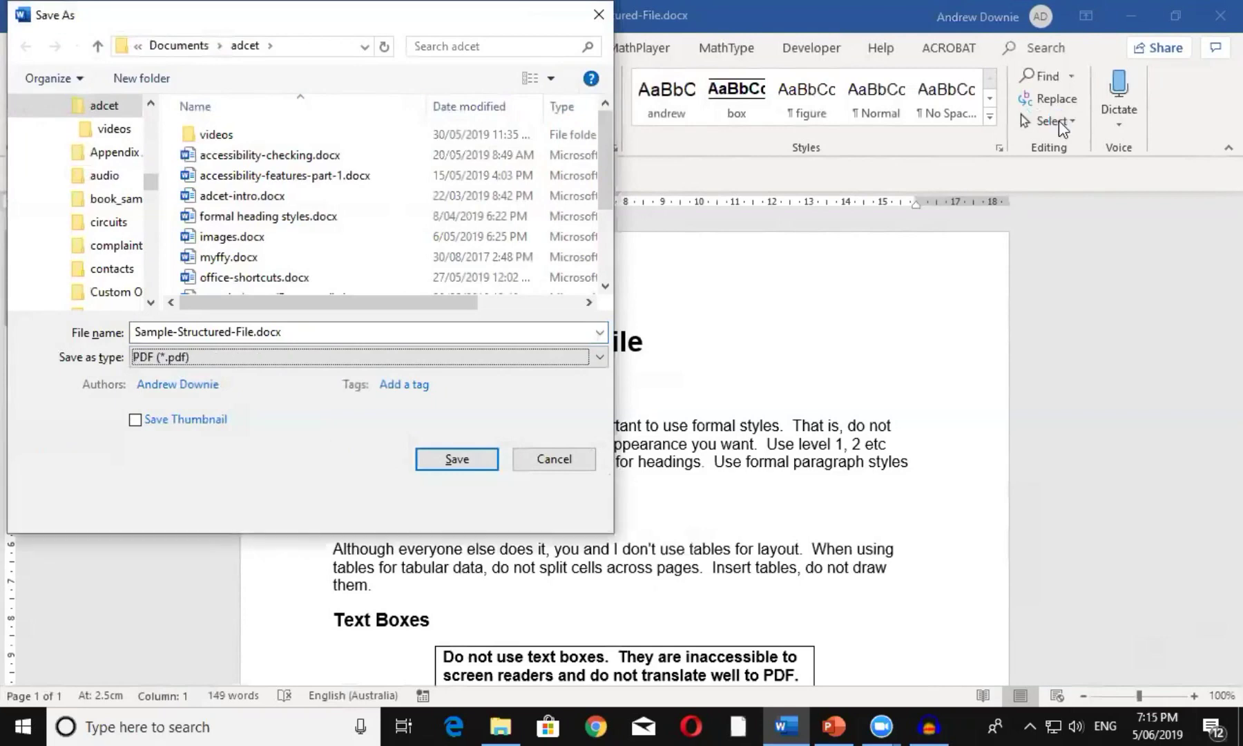
Step: In the PDF export options, turn on creating bookmarks using the document's headings
key(Tab)
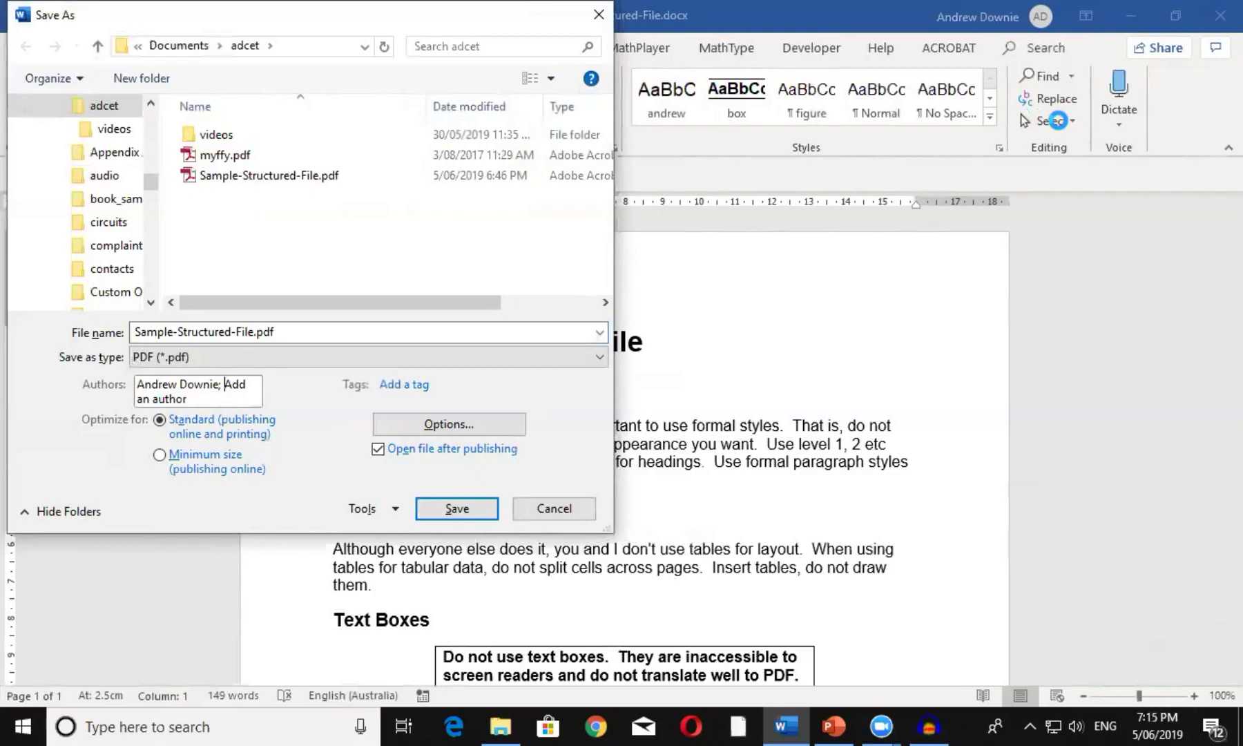
key(Tab)
key(Tab)
key(Tab)
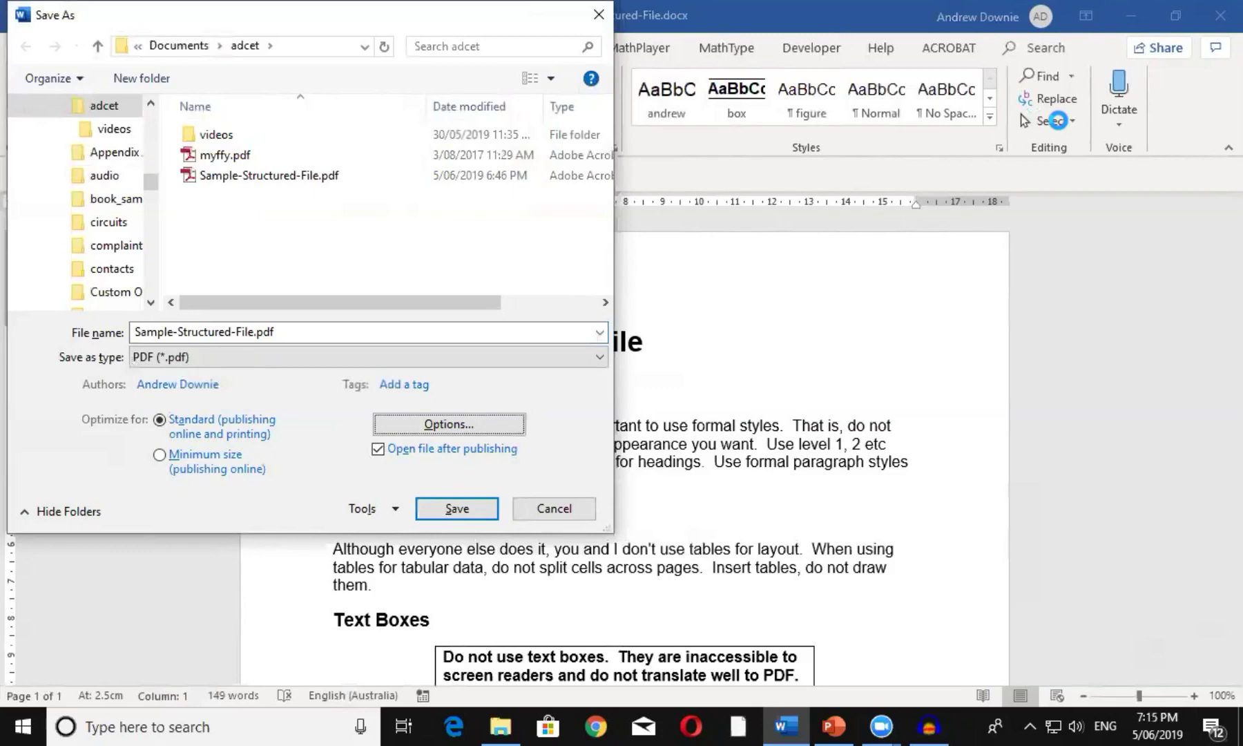
key(space)
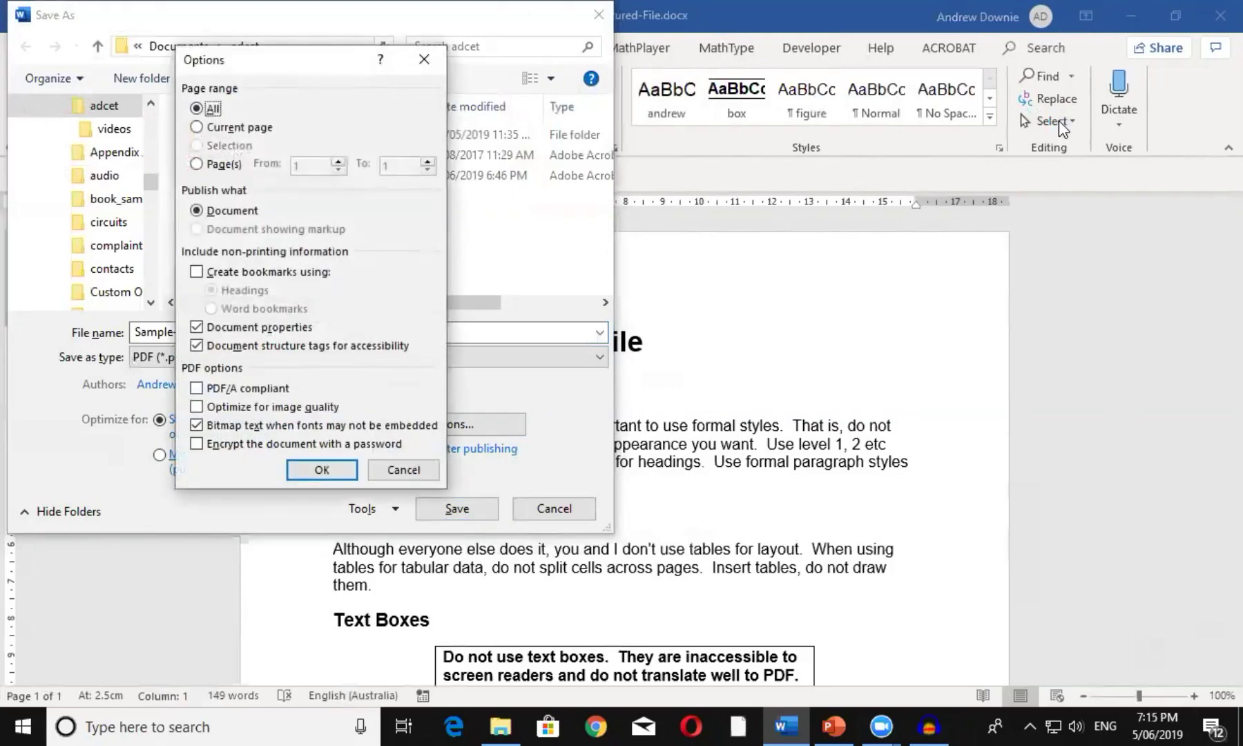
key(Tab)
key(Tab)
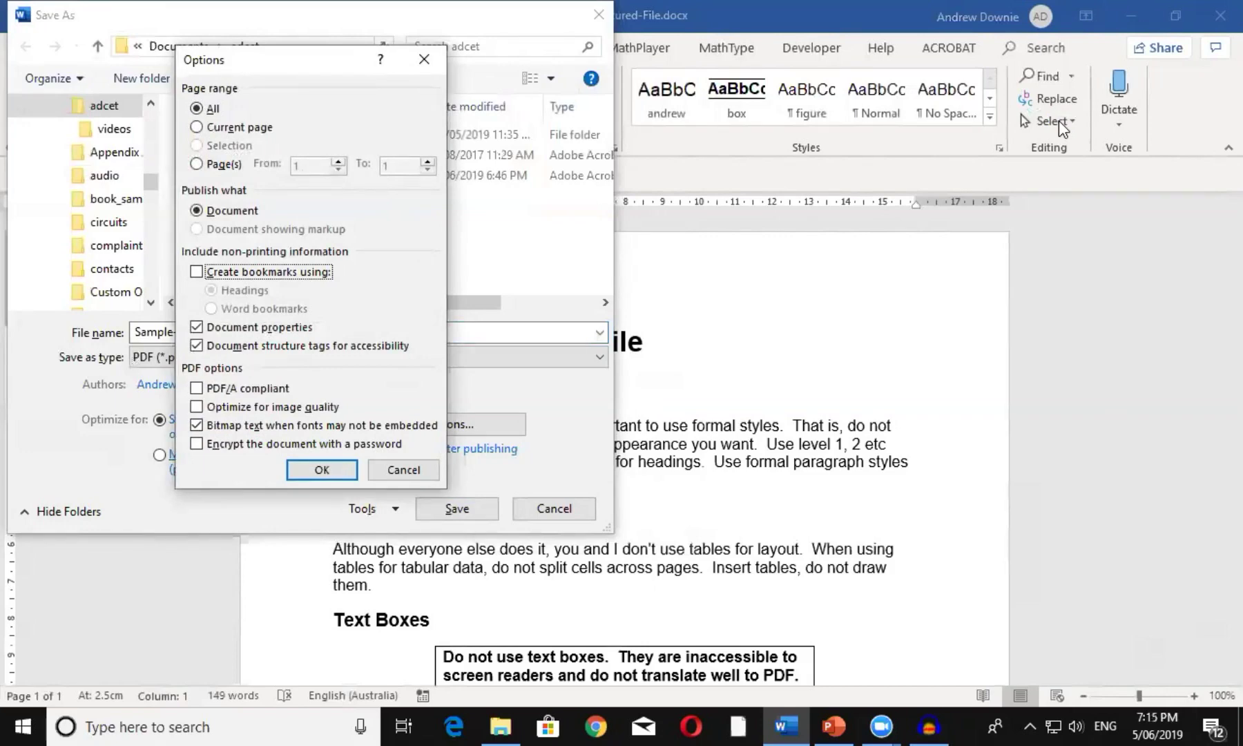
key(space)
key(Tab)
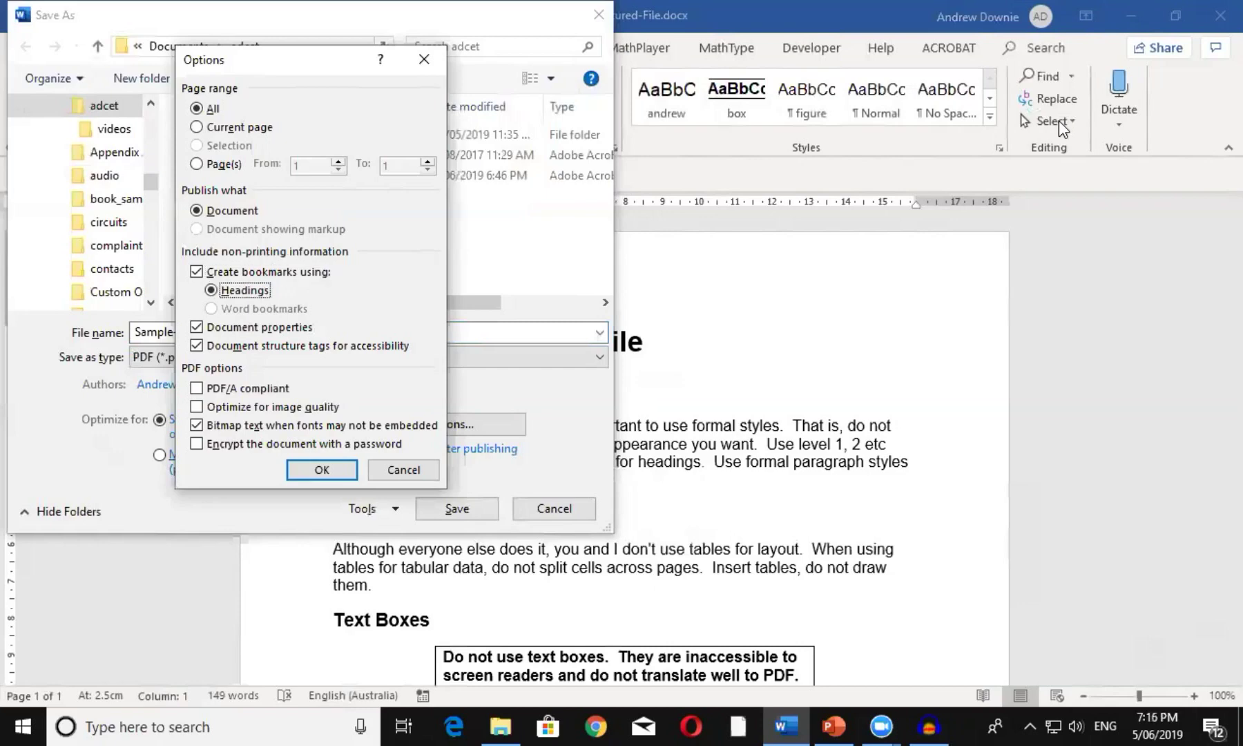
Step: Review the remaining PDF options, keeping document properties and document structure tags for accessibility included, and accept the settings
key(Tab)
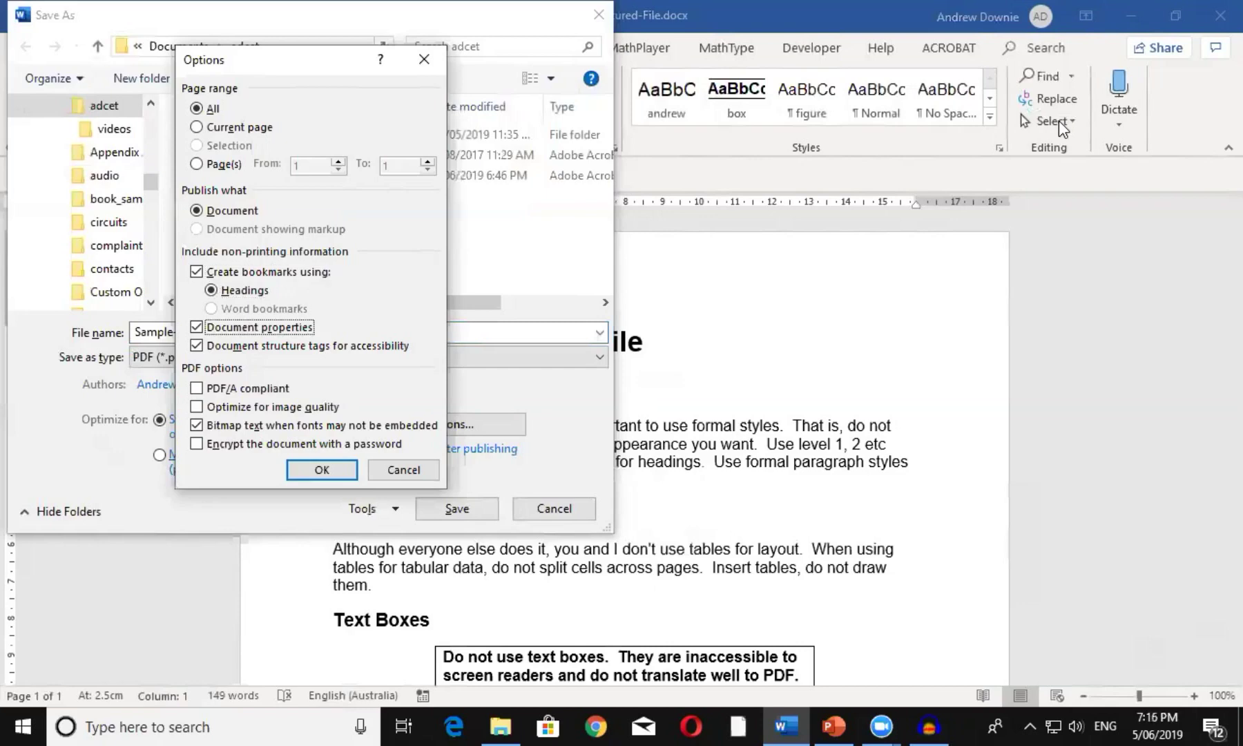
key(Tab)
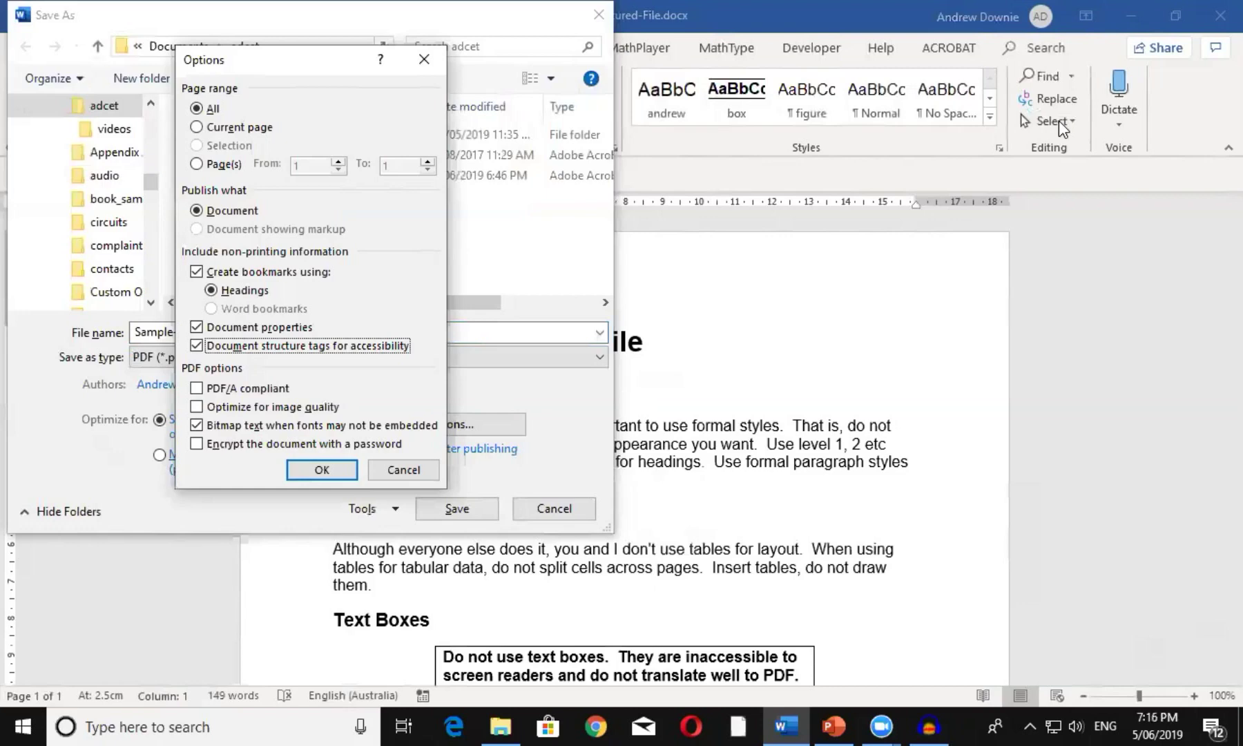
key(Tab)
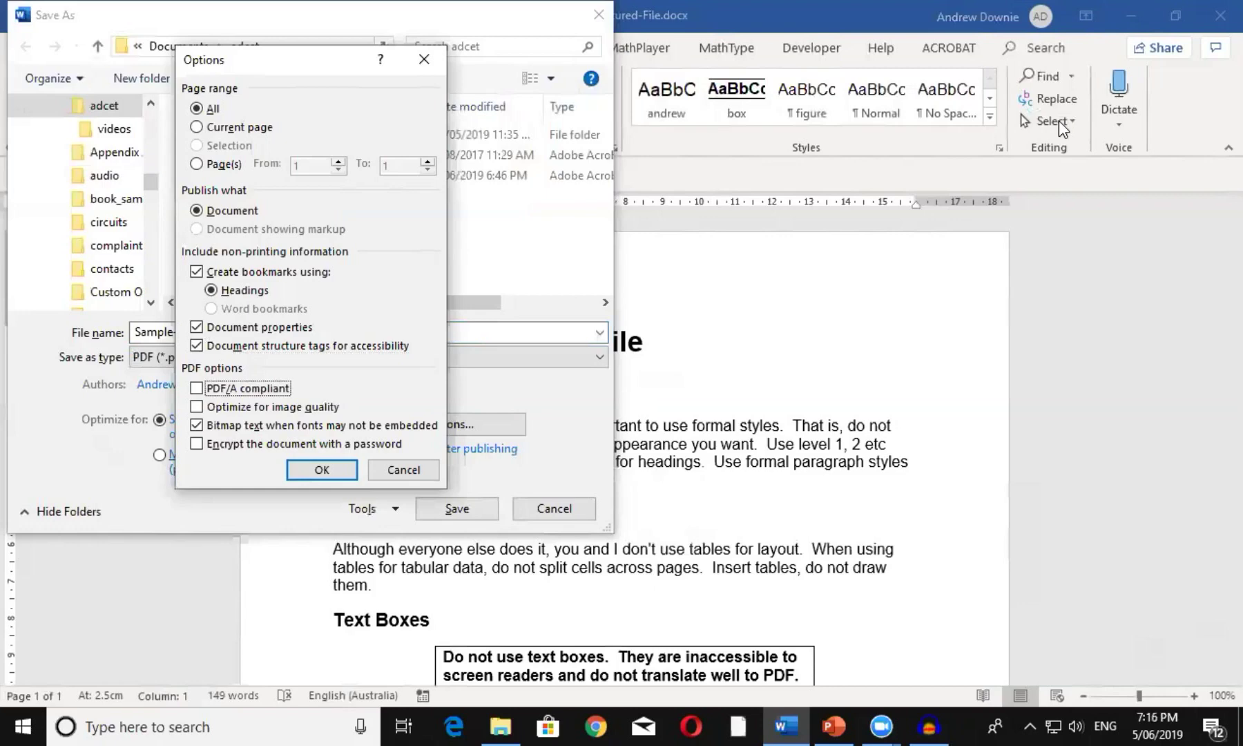
key(Tab)
key(Tab)
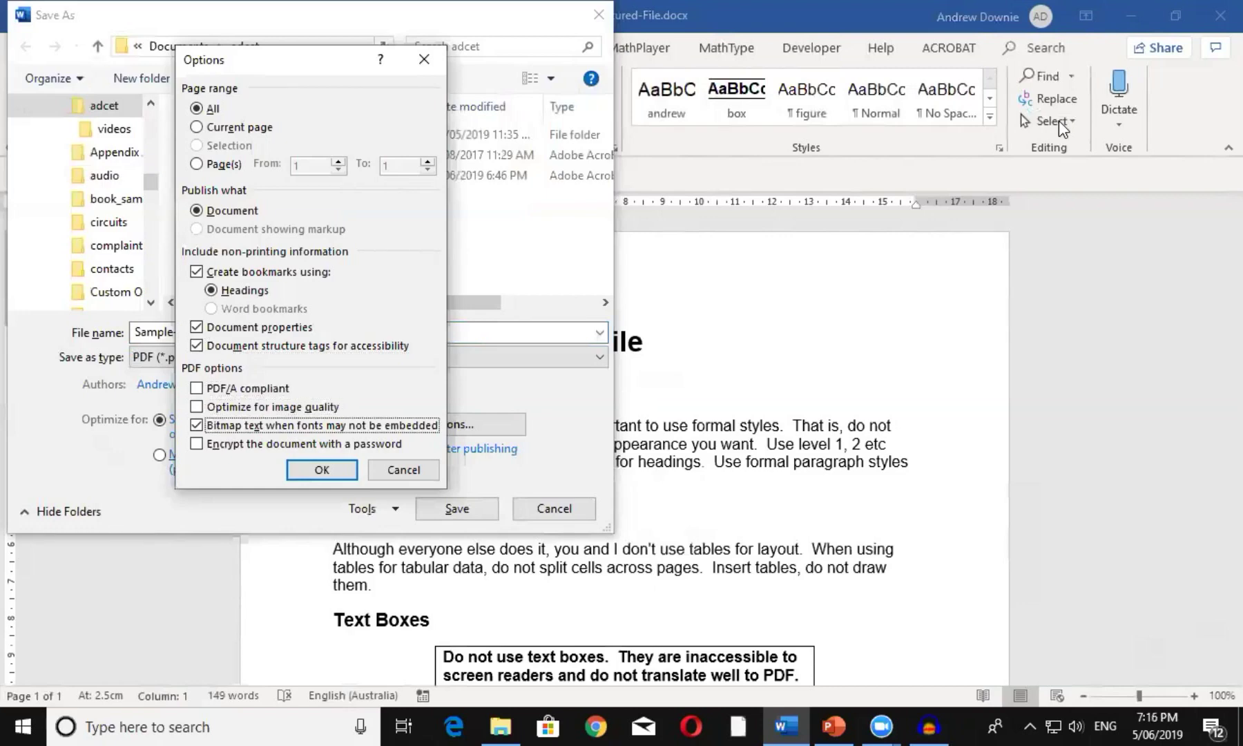
key(Tab)
key(Tab)
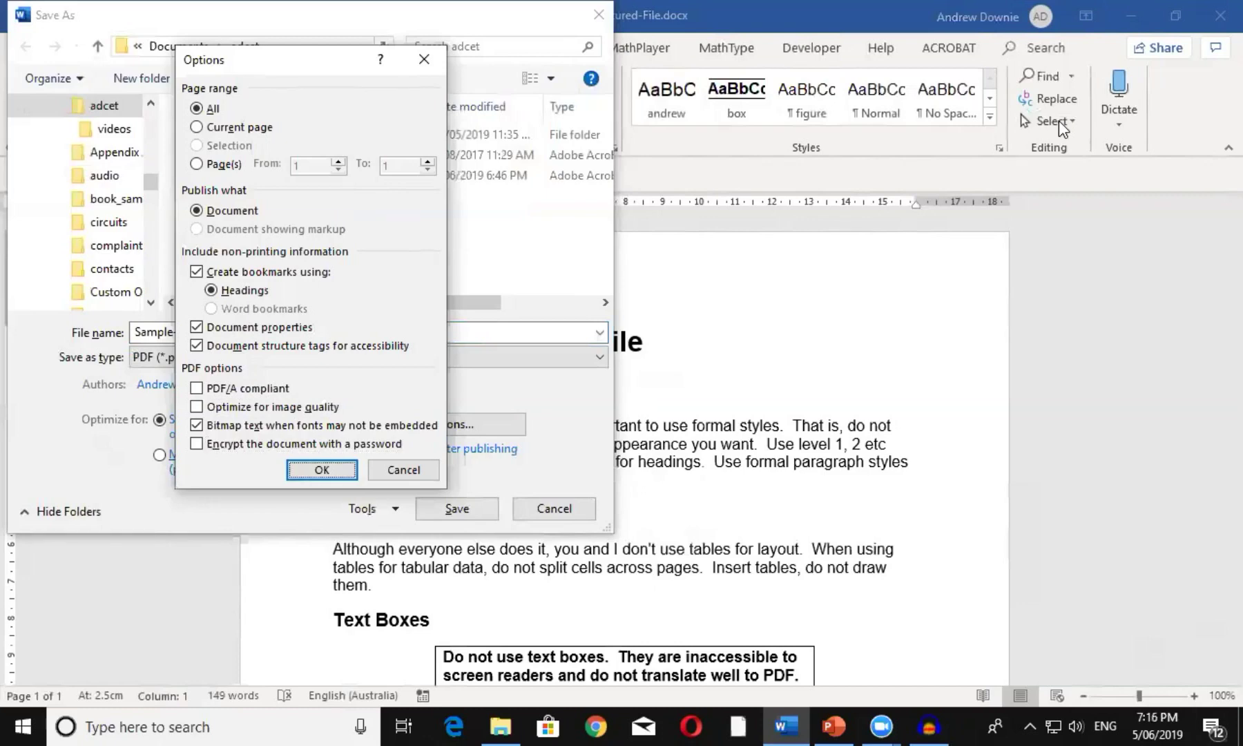
key(Return)
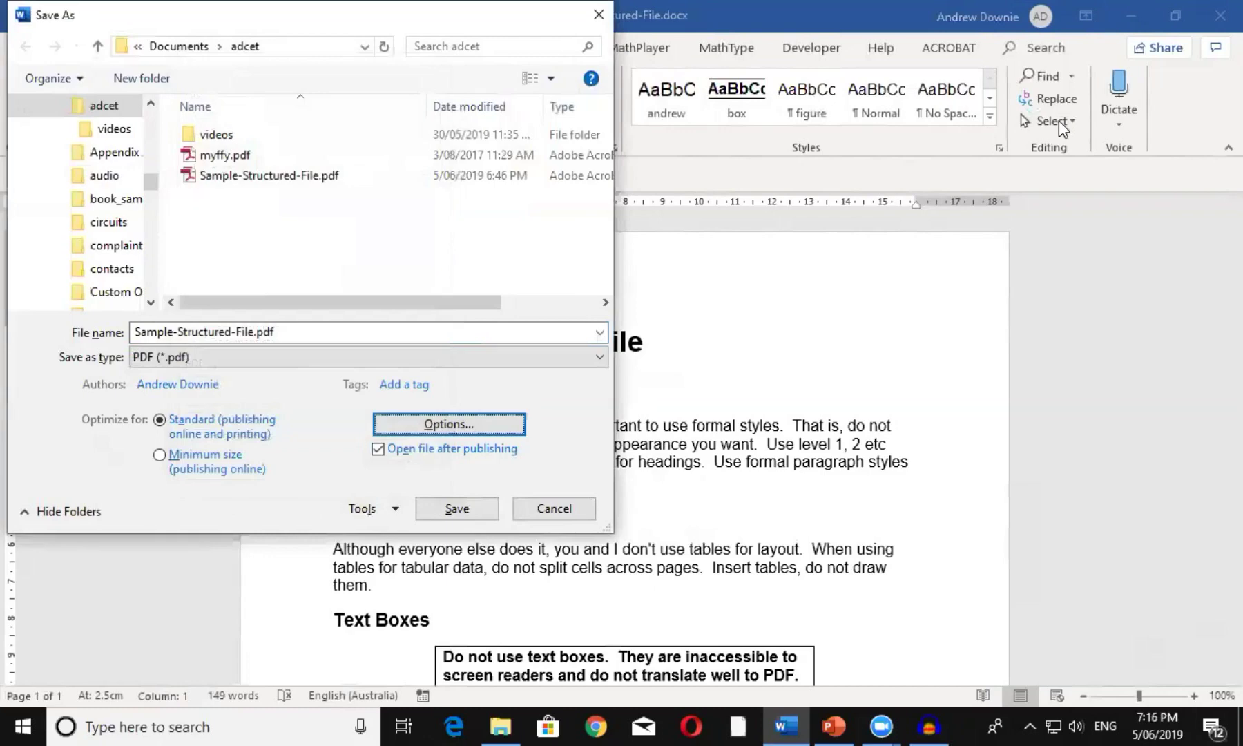
Step: Save the PDF as Sample-Structured-File.pdf in the adcet folder, replacing the existing file of that name
key(shift+Tab)
key(shift+Tab)
key(shift+Tab)
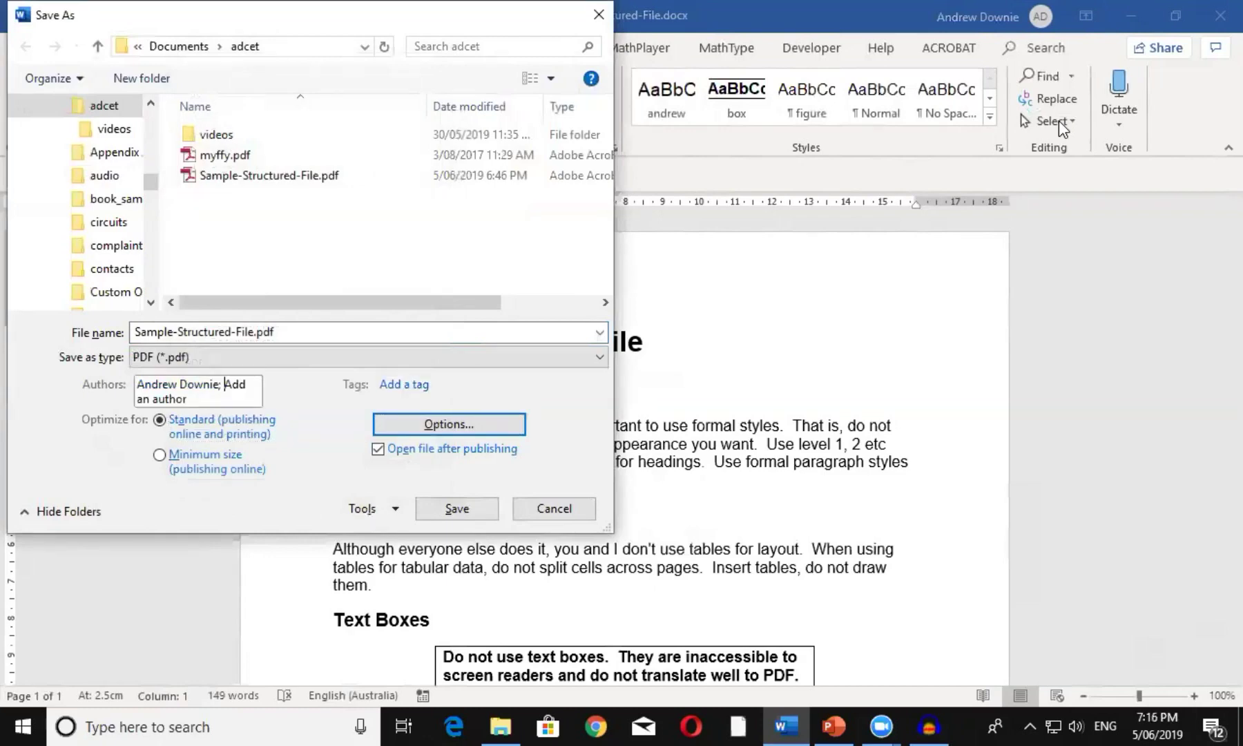
key(shift+Tab)
key(shift+Tab)
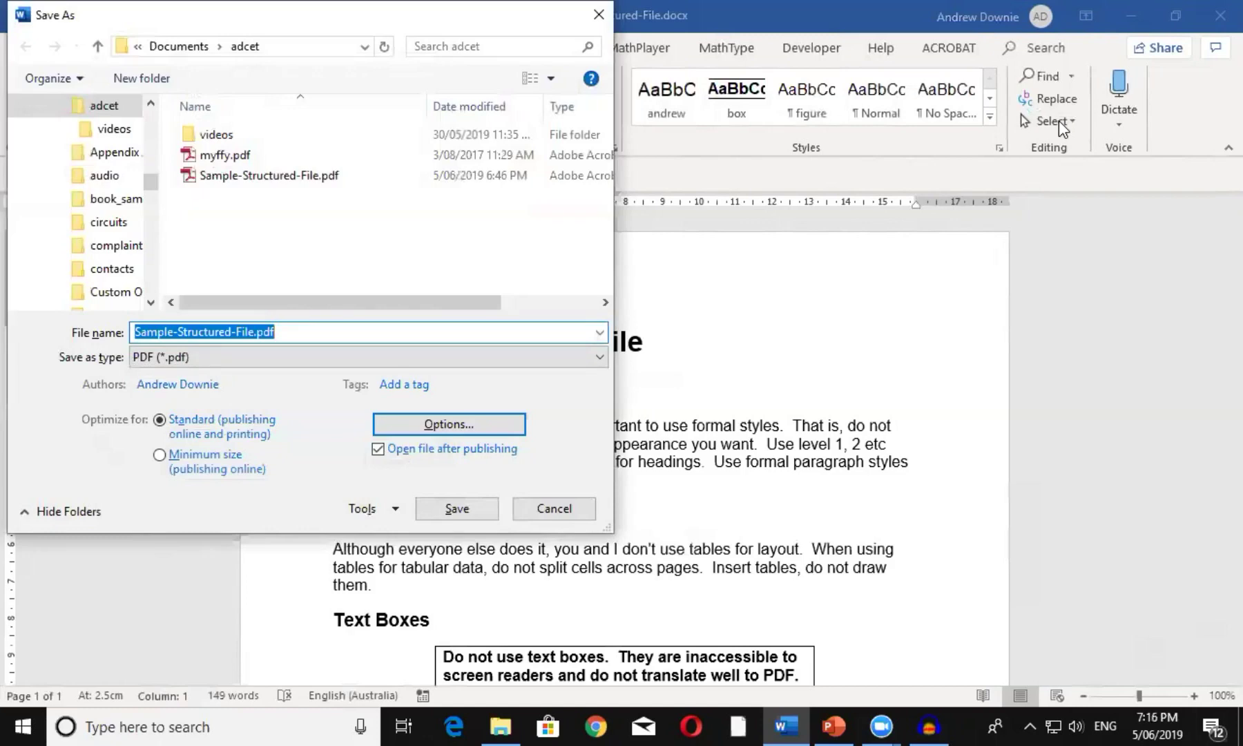
key(Return)
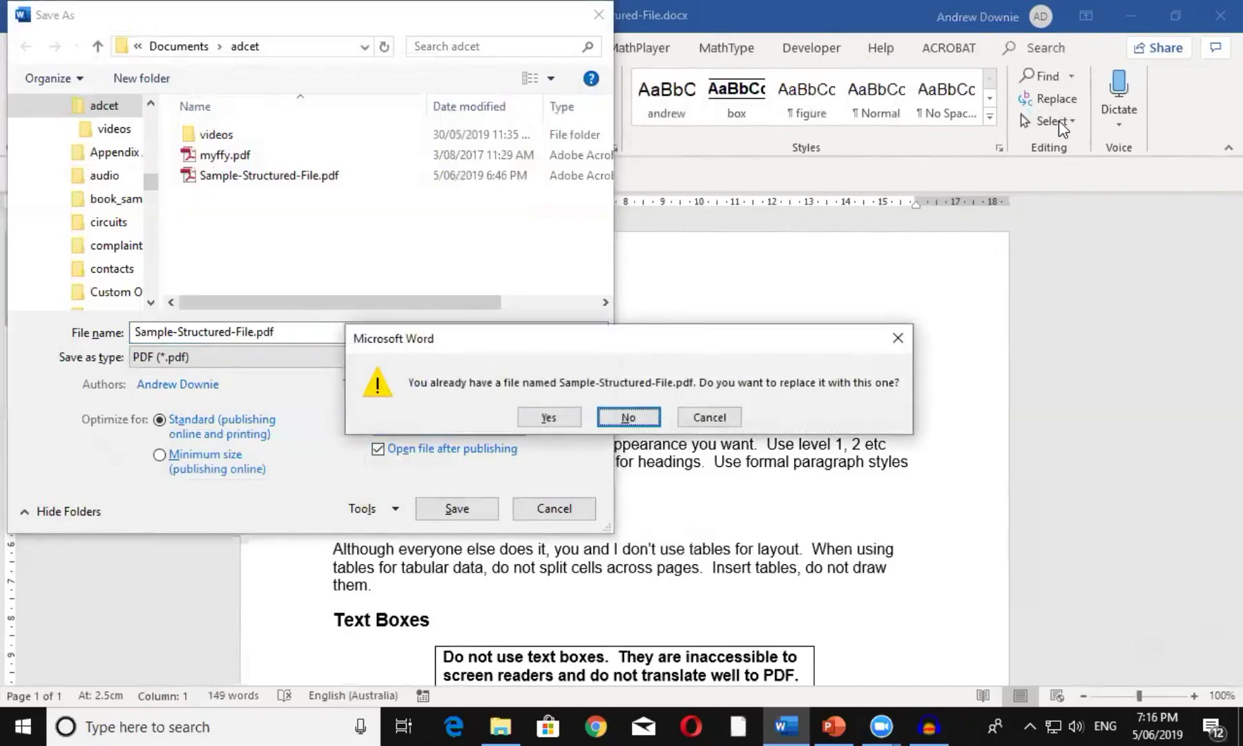
key(Tab)
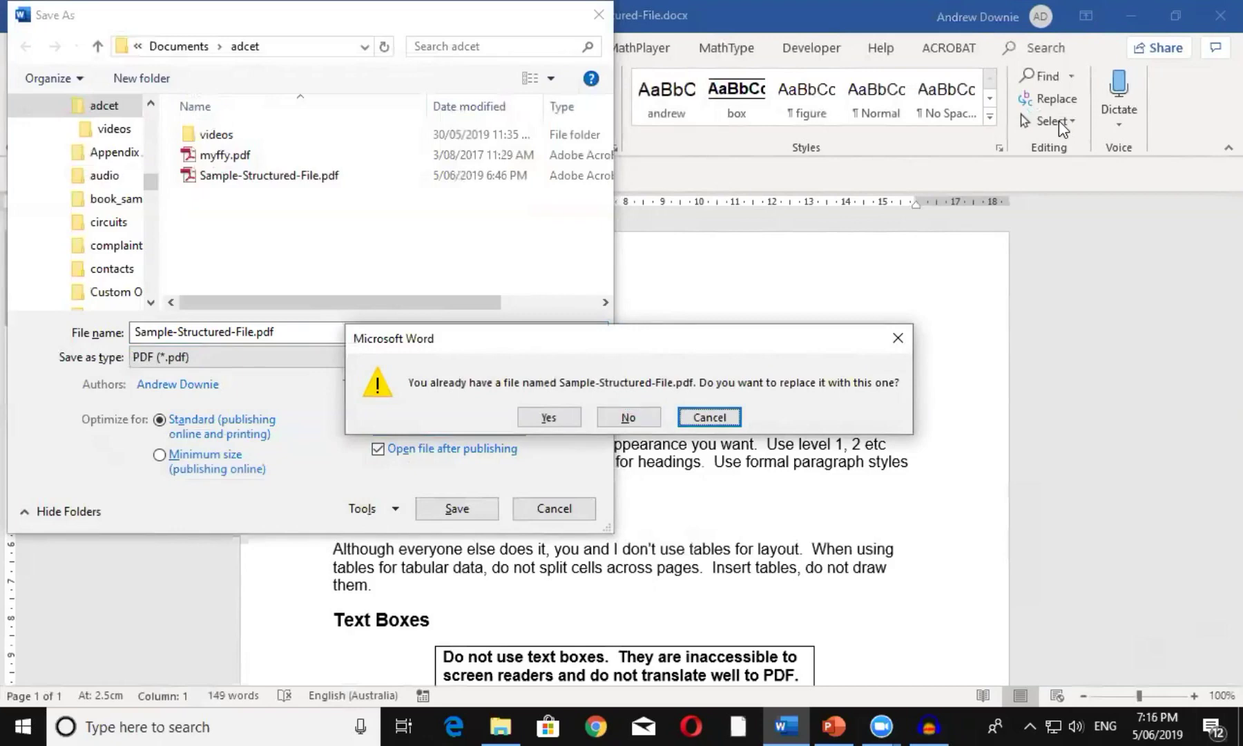
key(Tab)
key(Return)
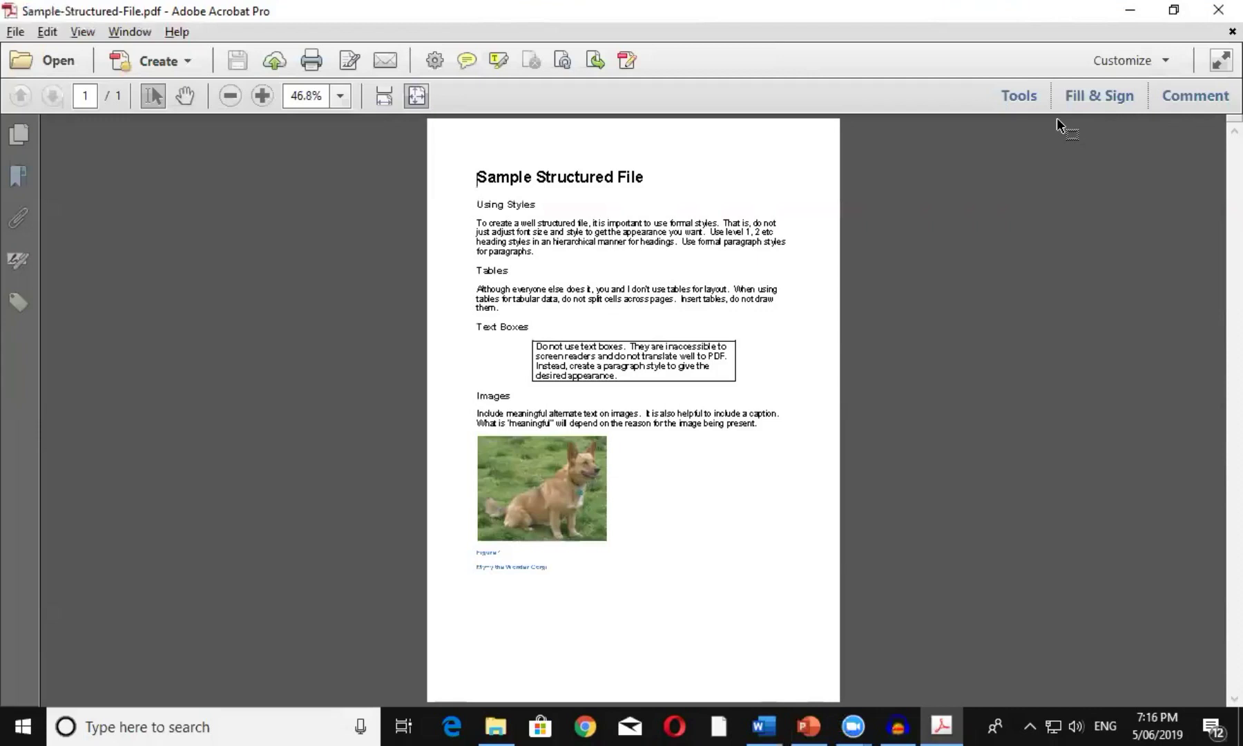
Step: Show the Bookmarks navigation pane for the exported PDF
key(alt+v)
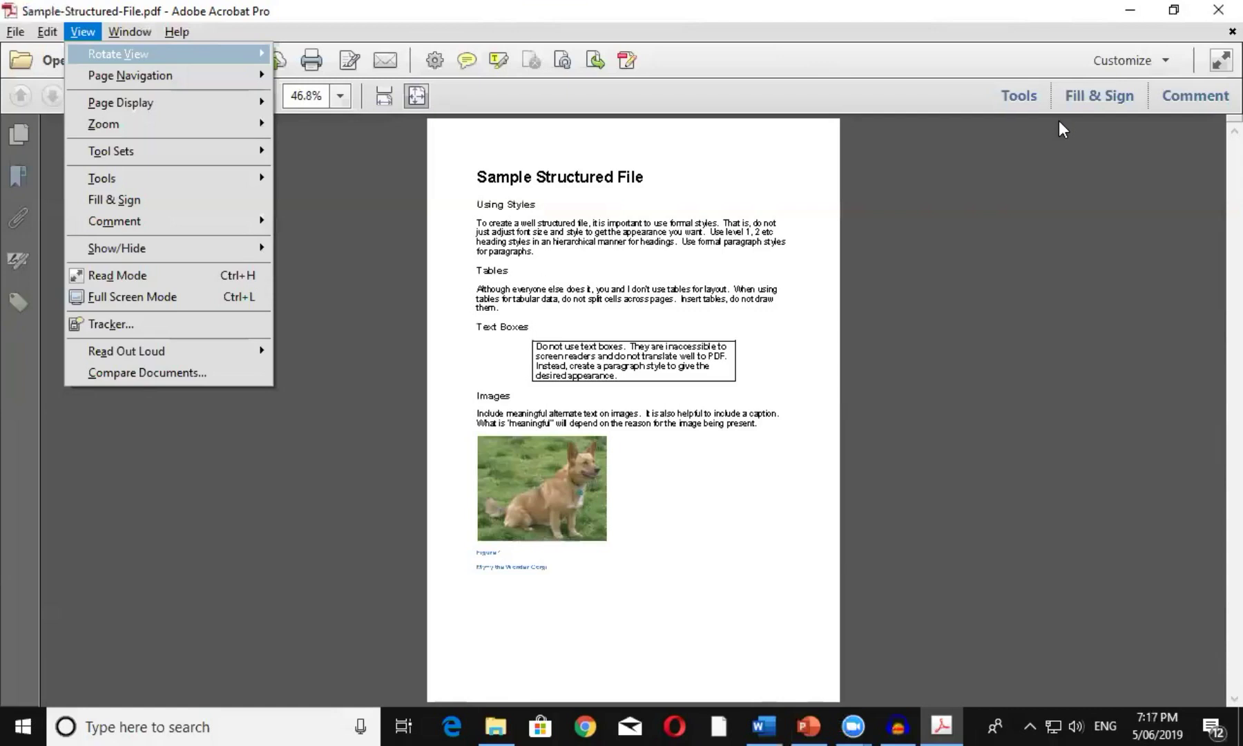
key(Up)
key(Up)
key(Up)
key(Up)
key(Up)
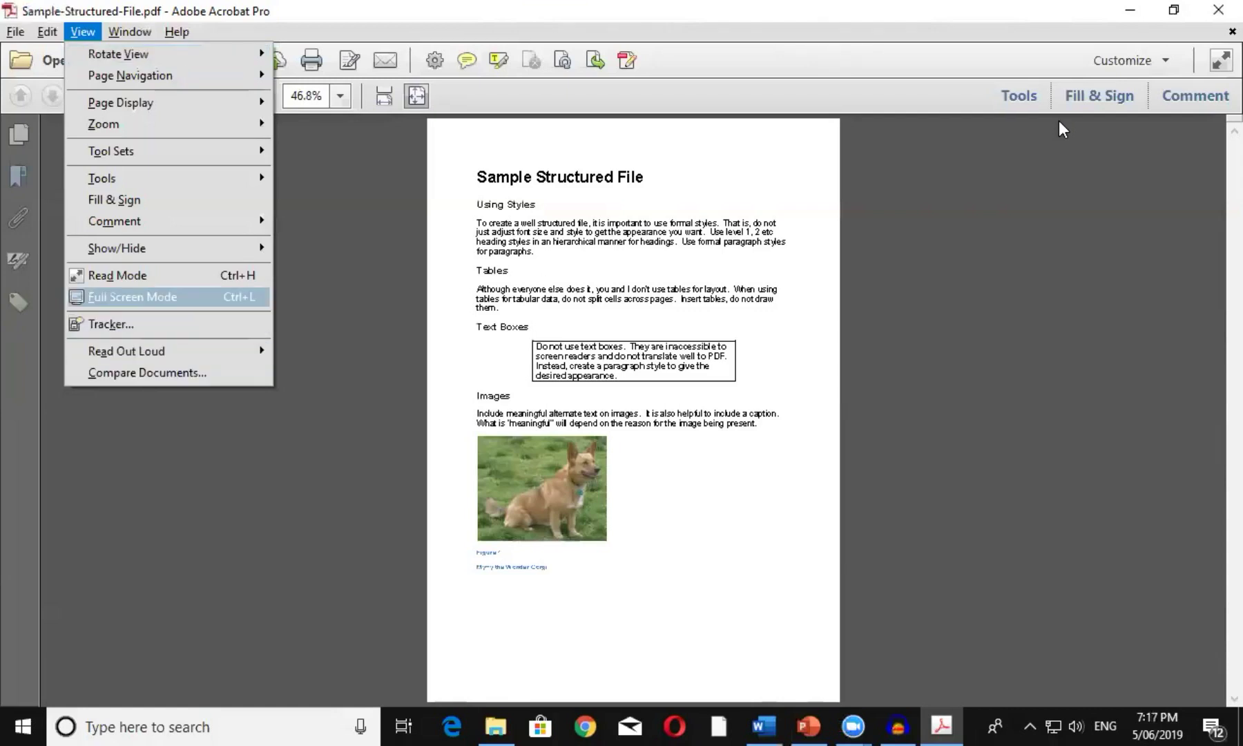
key(Up)
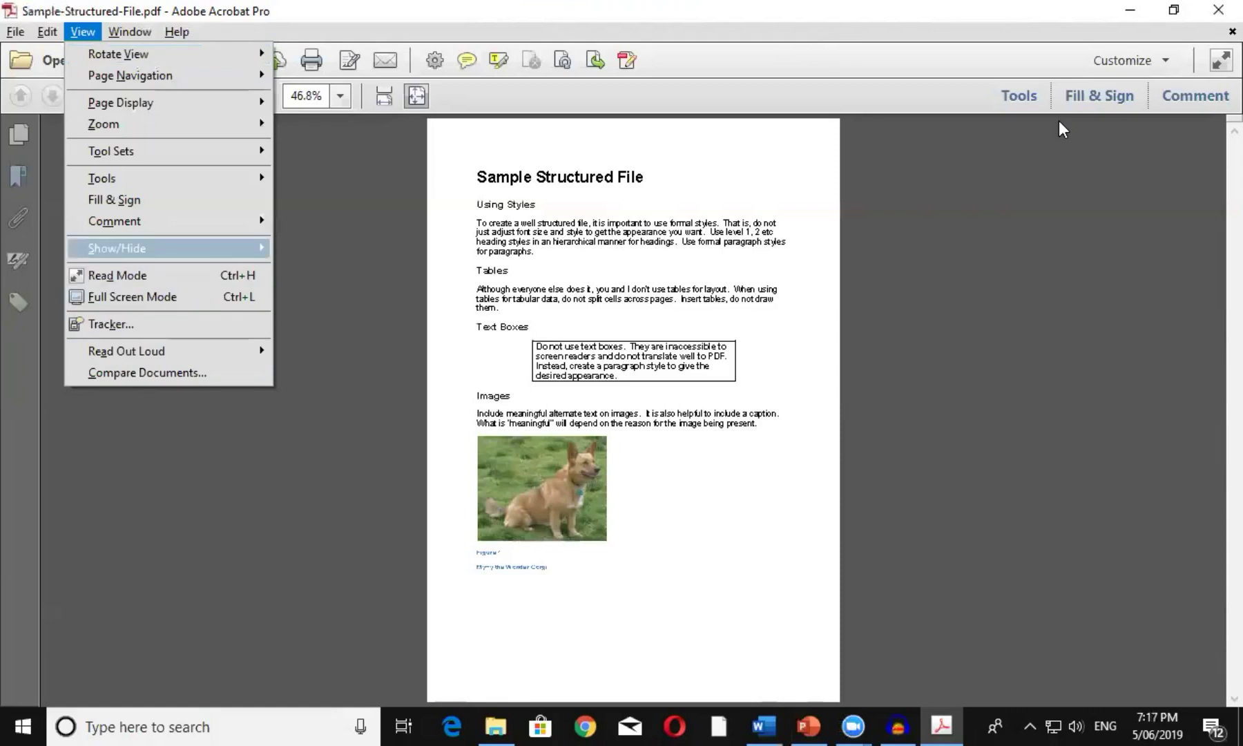
key(Right)
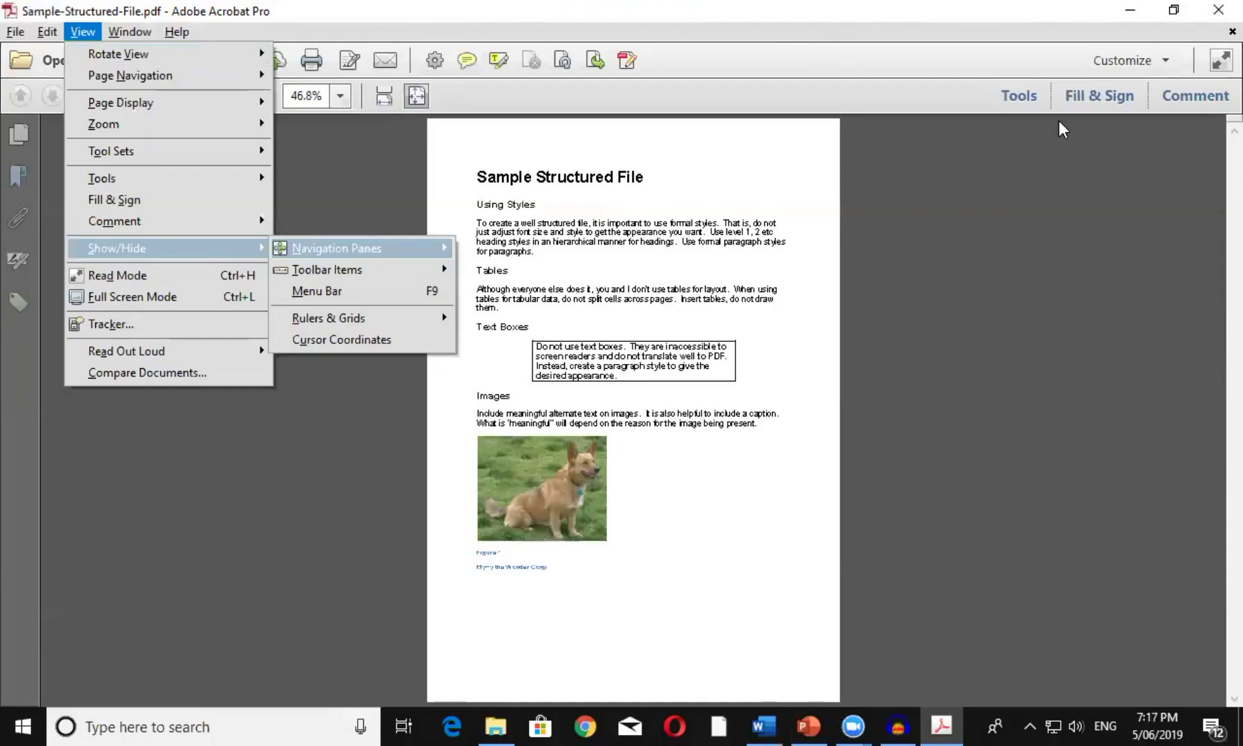
key(Right)
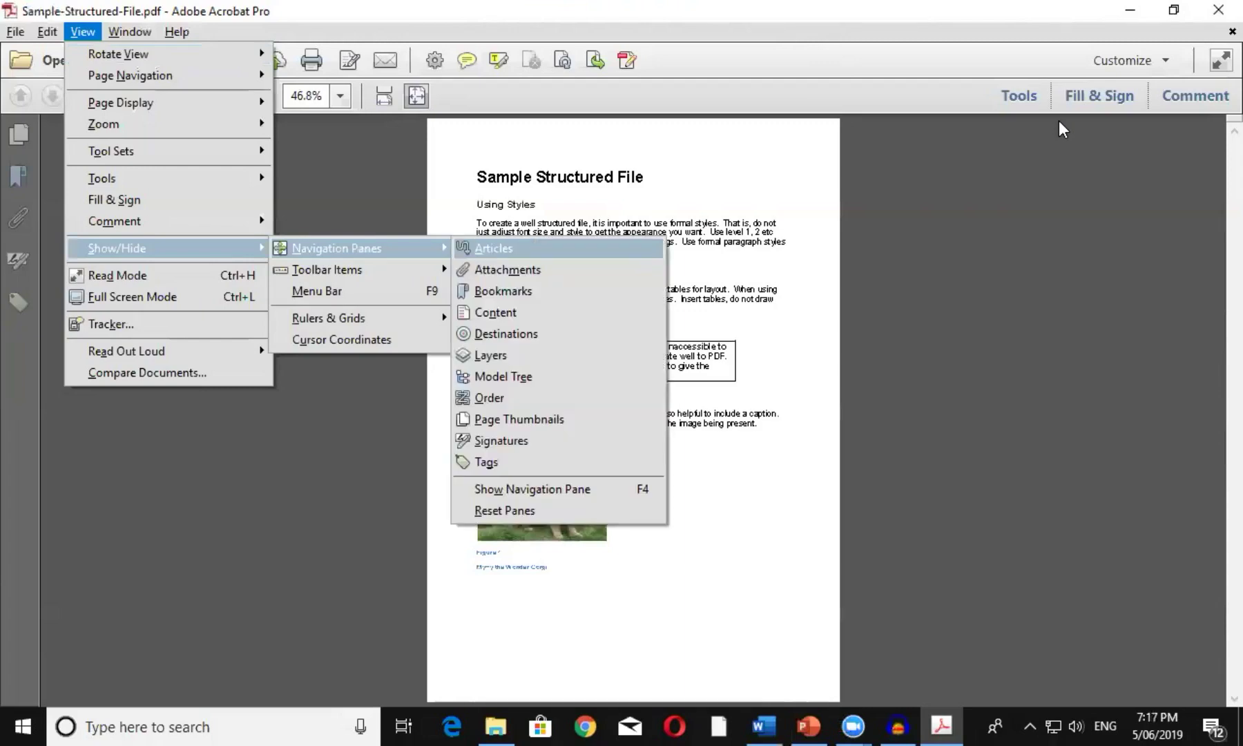
key(Down)
key(Down)
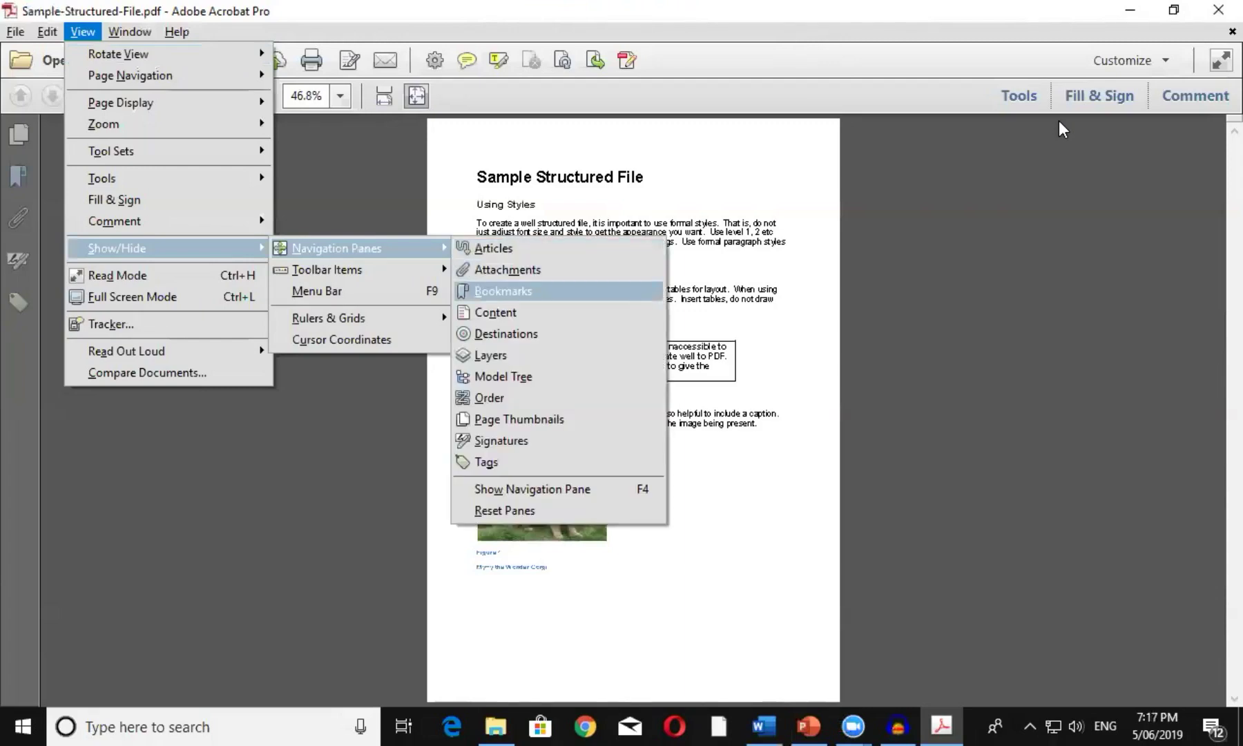
key(Return)
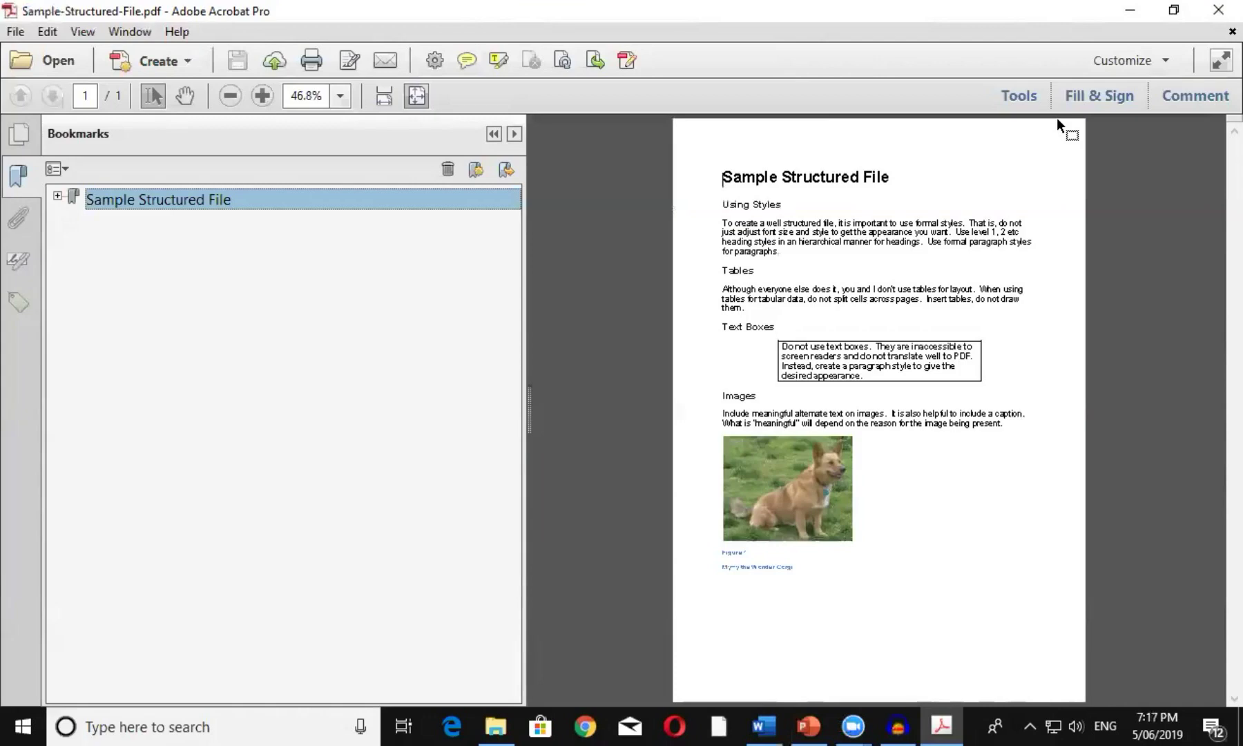
Step: Expand the Sample Structured File bookmark, browse its section bookmarks and go to the Tables section
key(Right)
key(Down)
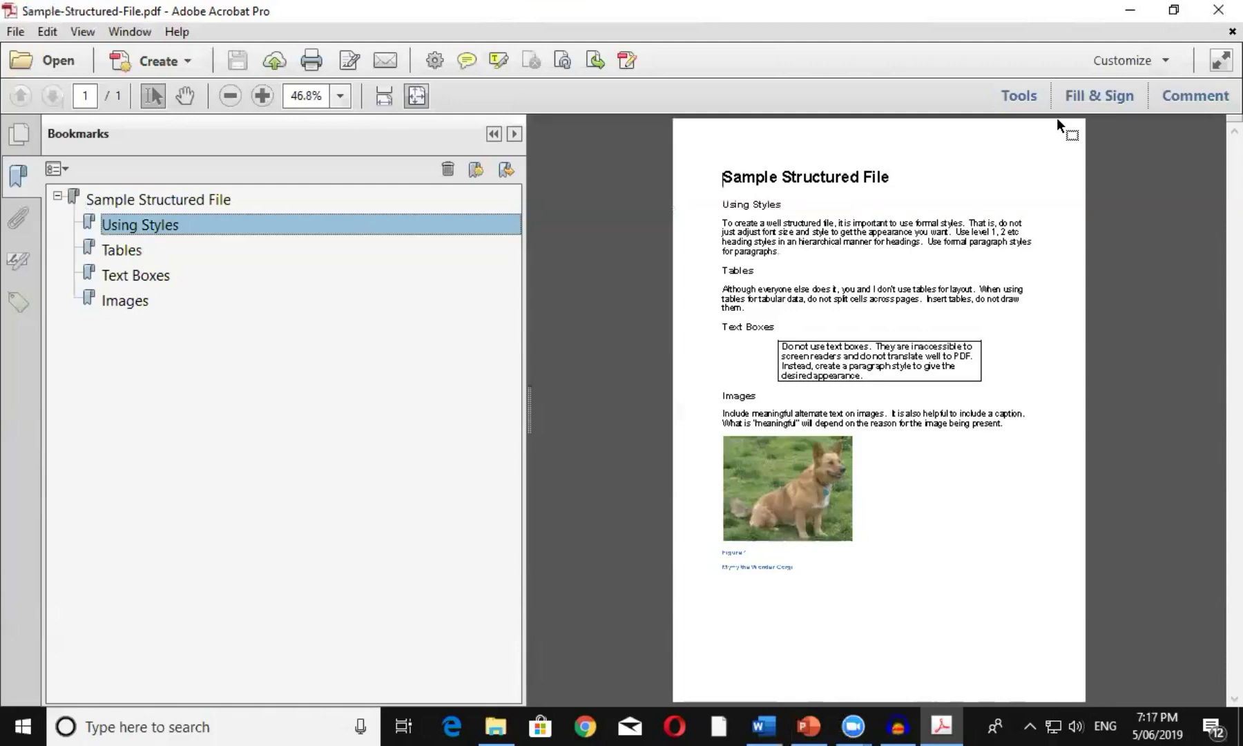
key(Down)
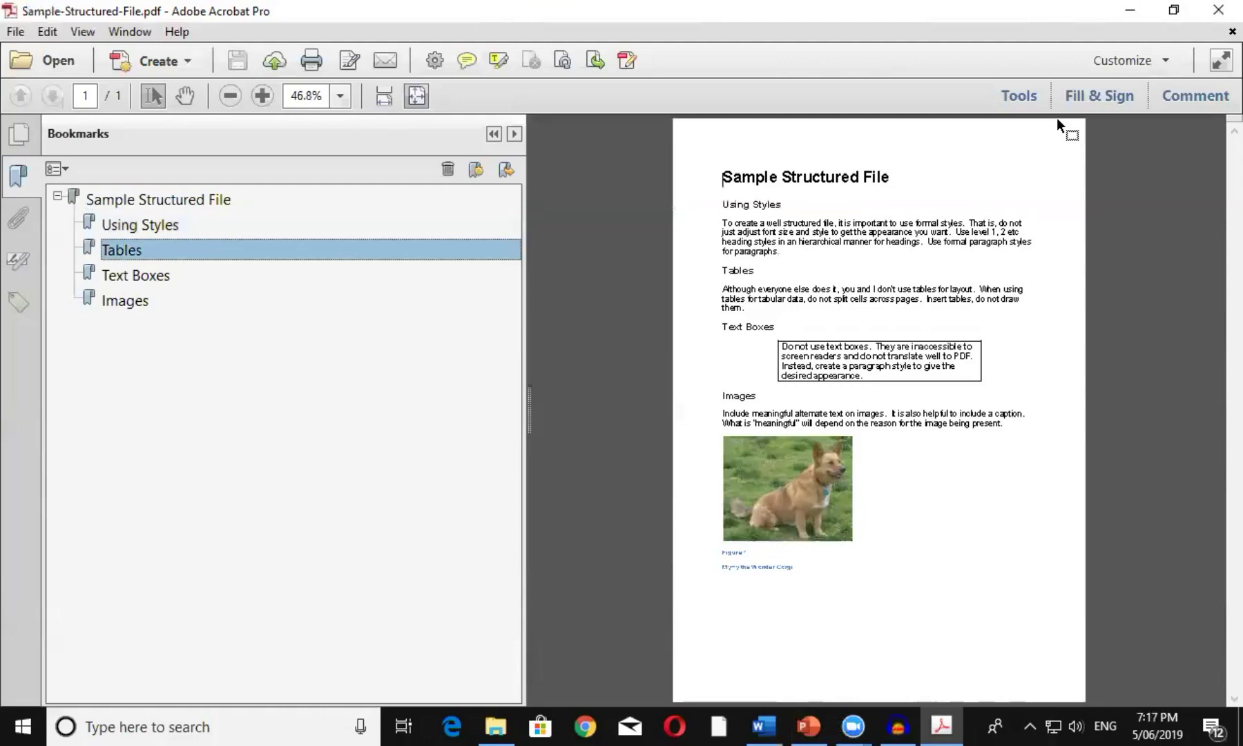
key(Down)
key(Down)
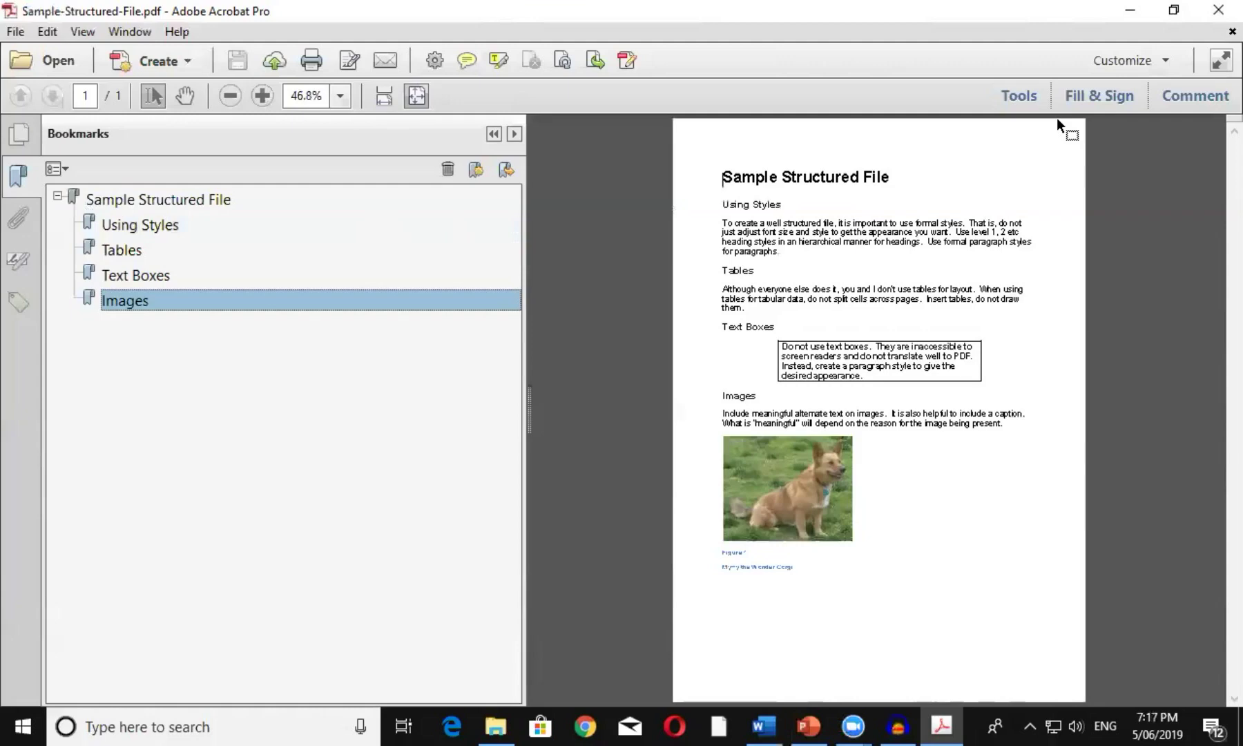
key(Up)
key(Up)
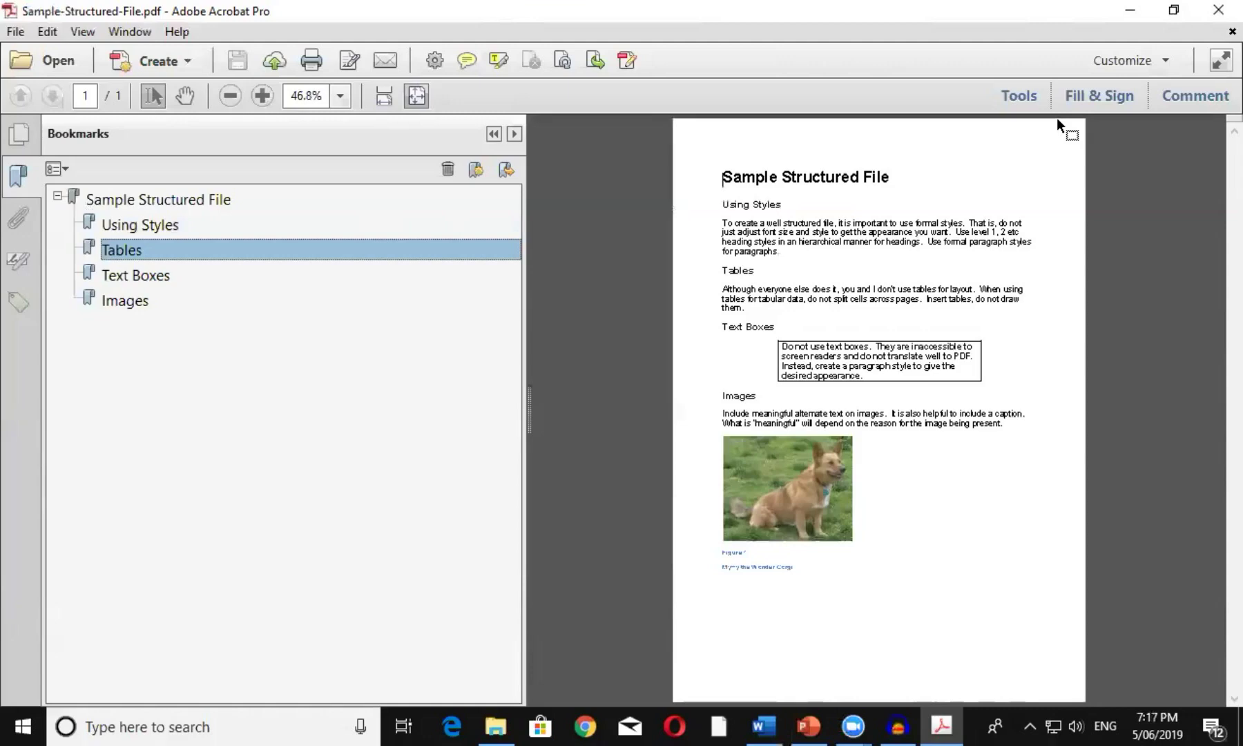
key(Return)
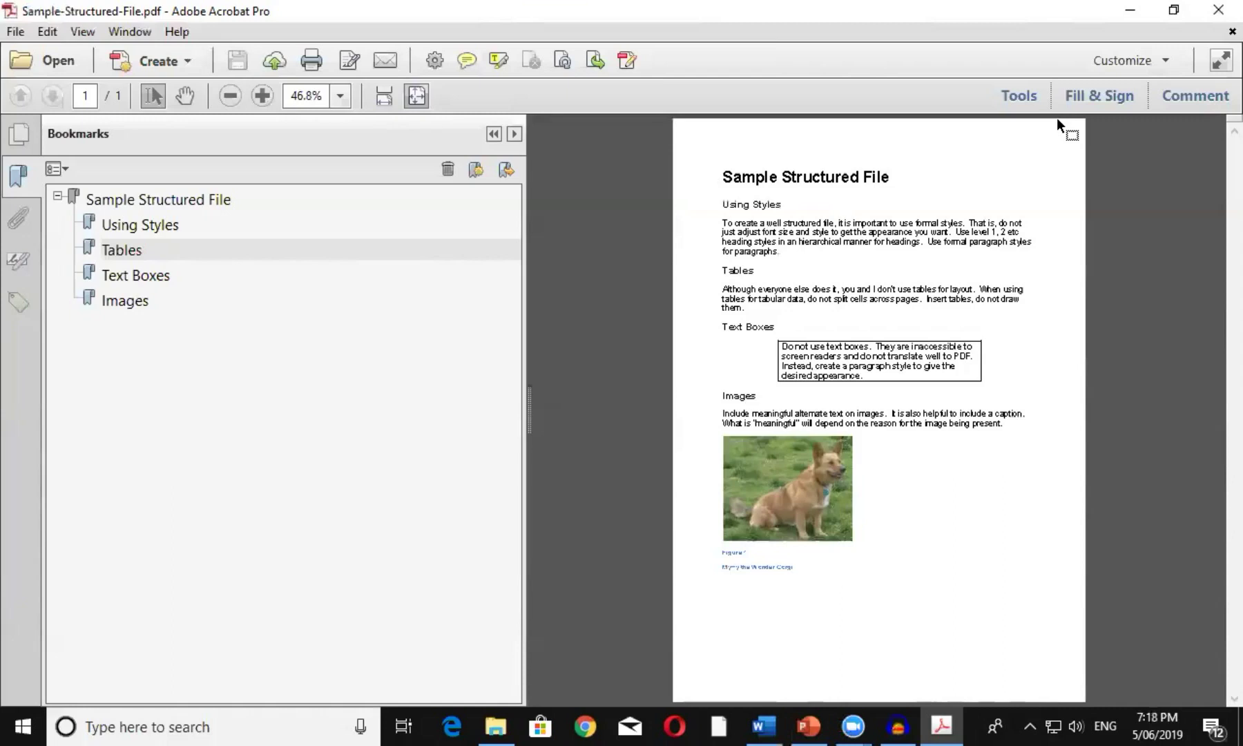
Step: Switch the navigation pane to the PDF's Tags
key(alt+v)
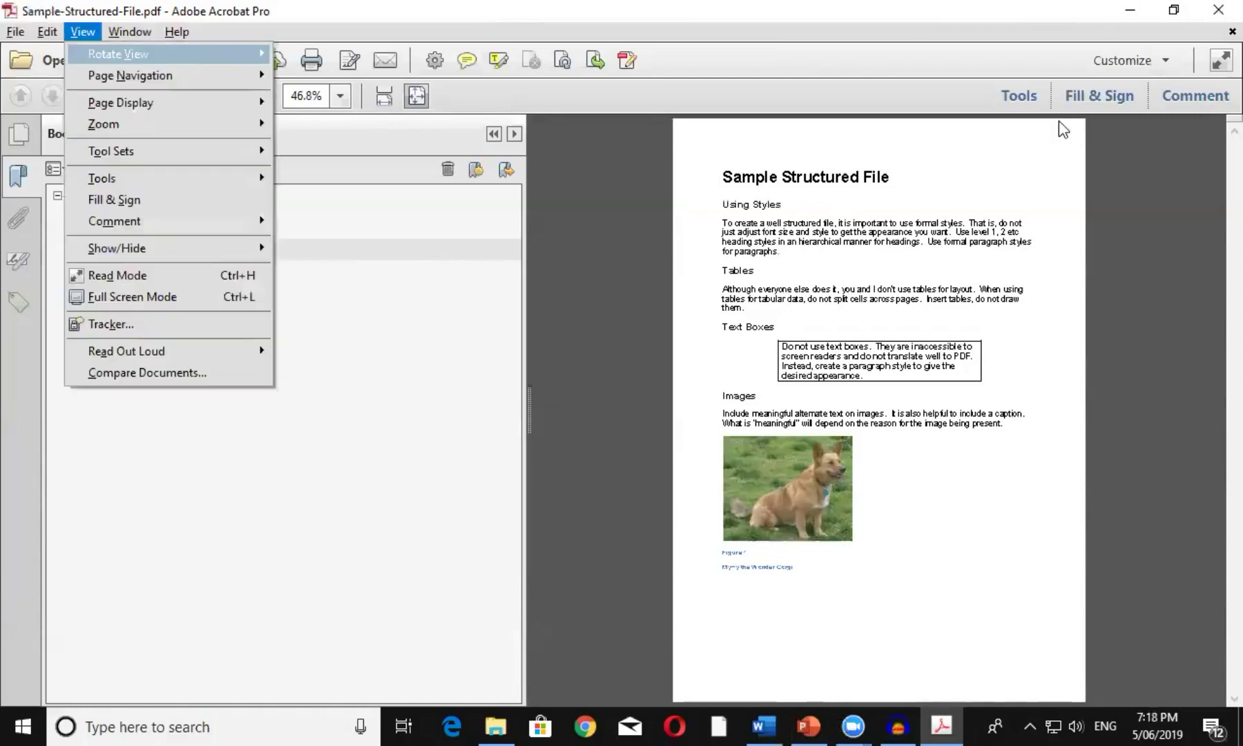
key(Up)
key(Up)
key(Up)
key(Up)
key(Up)
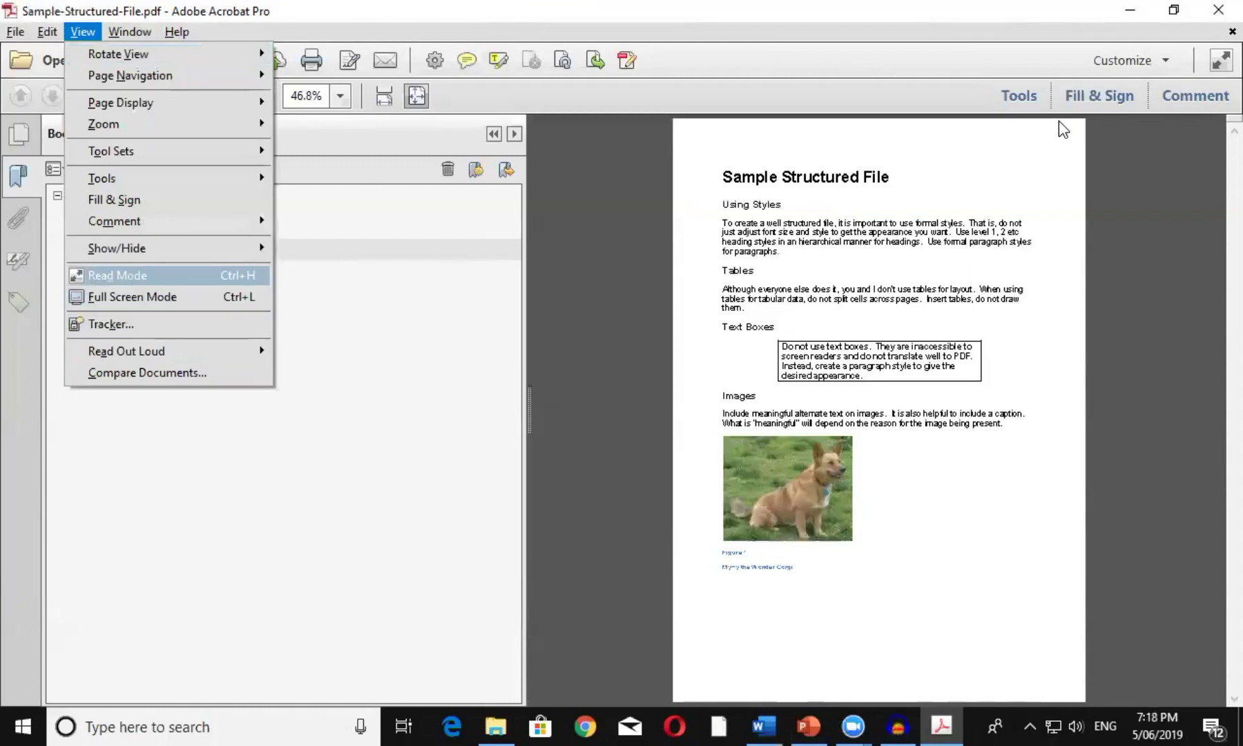
key(Up)
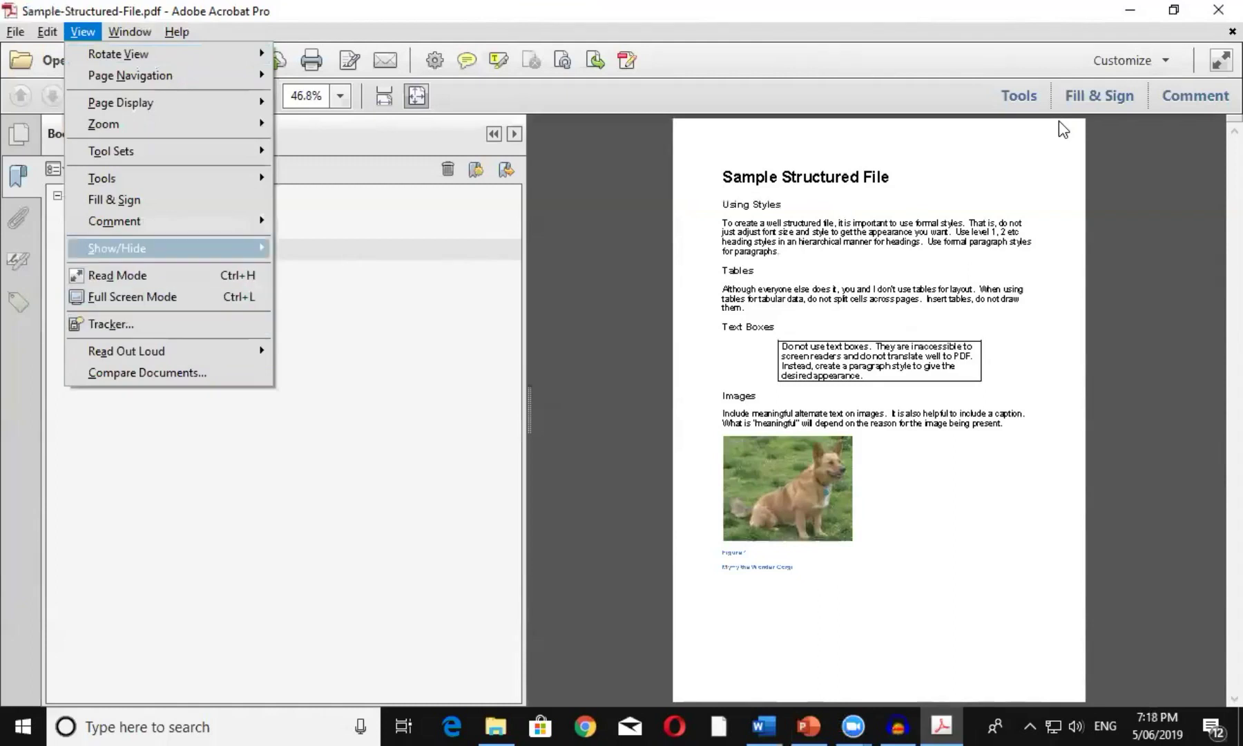
key(Right)
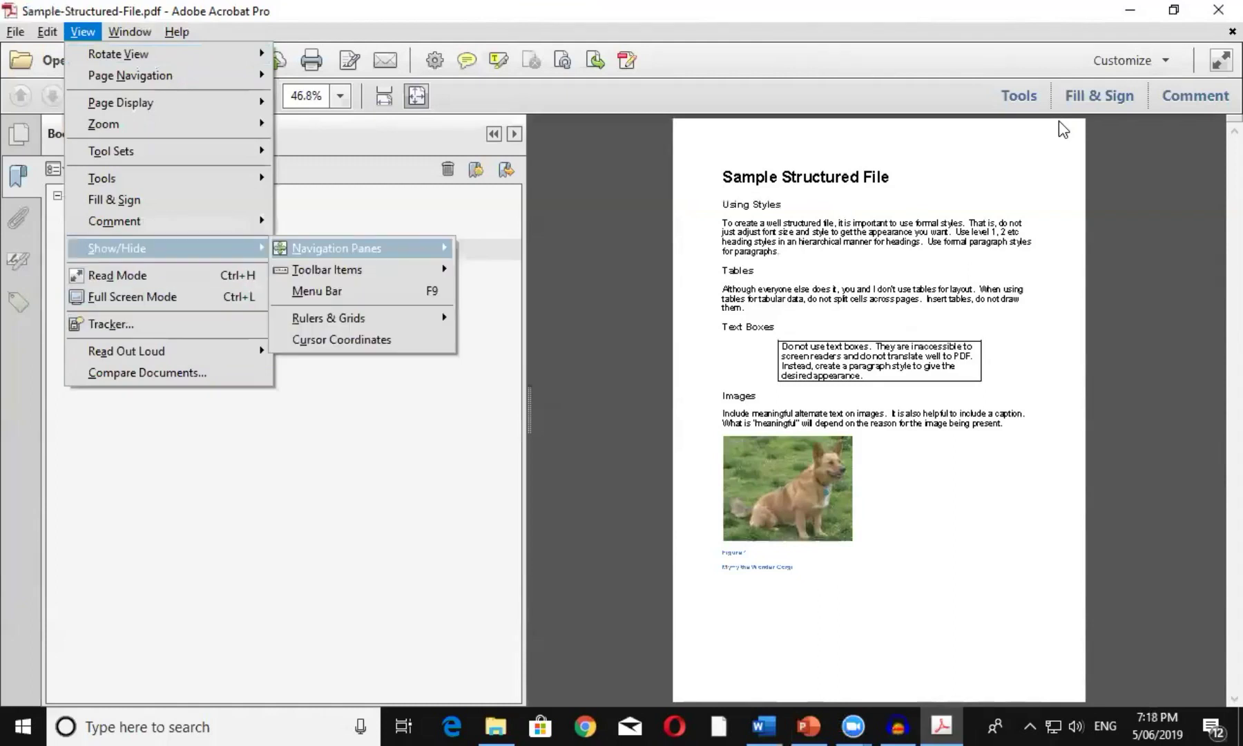
key(Right)
key(Up)
key(Up)
key(Up)
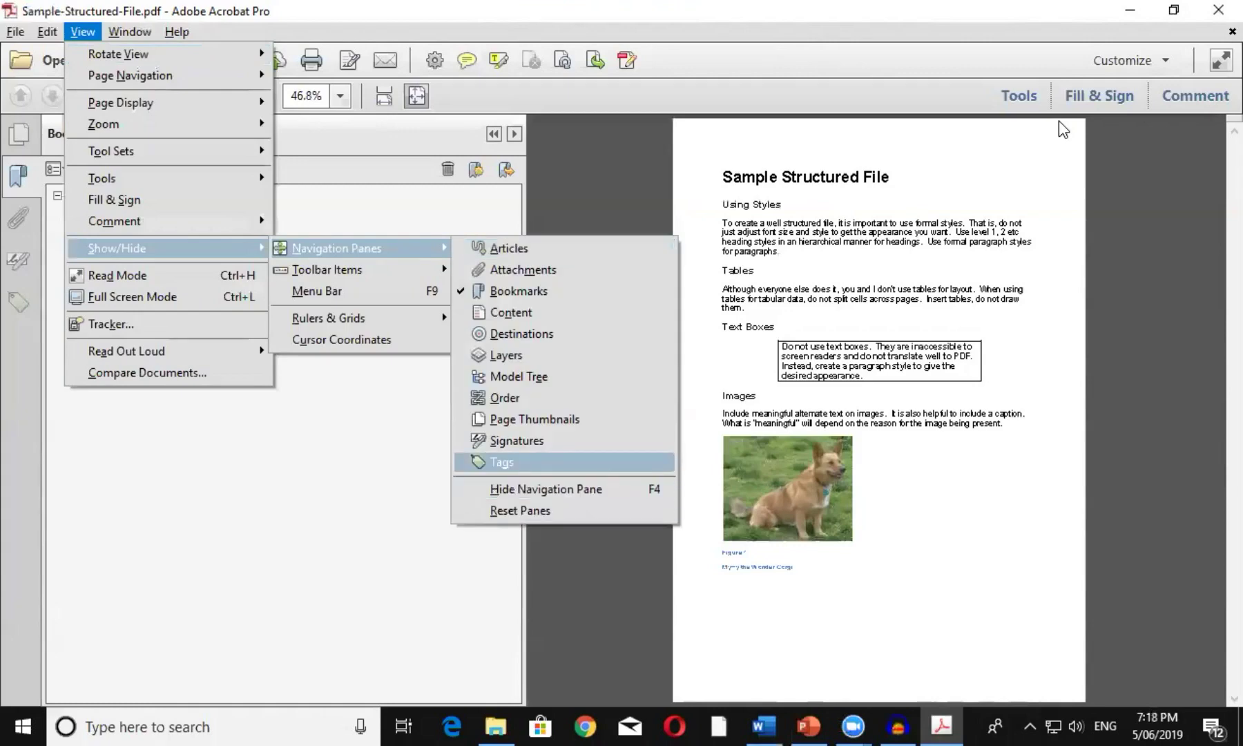
key(Return)
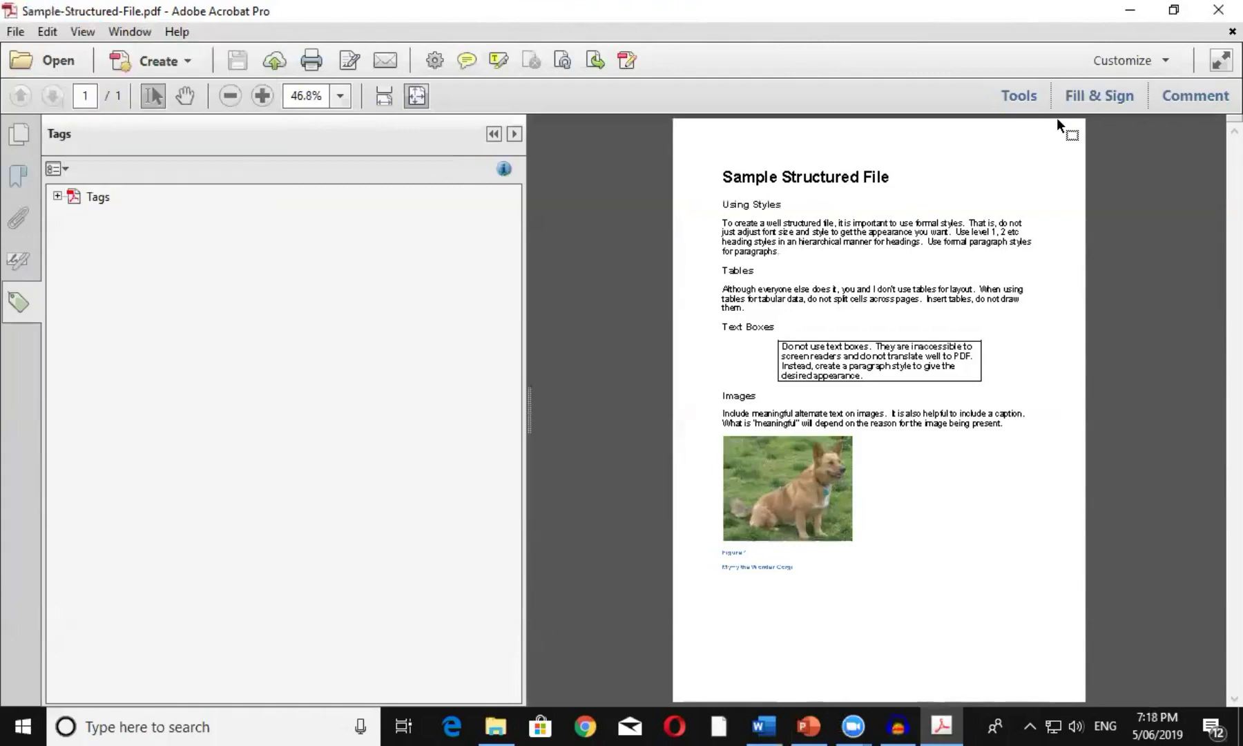
Step: Expand the tag tree through the Document tag and its H1 tag to examine the heading's content
key(F6)
key(Tab)
key(Right)
key(Down)
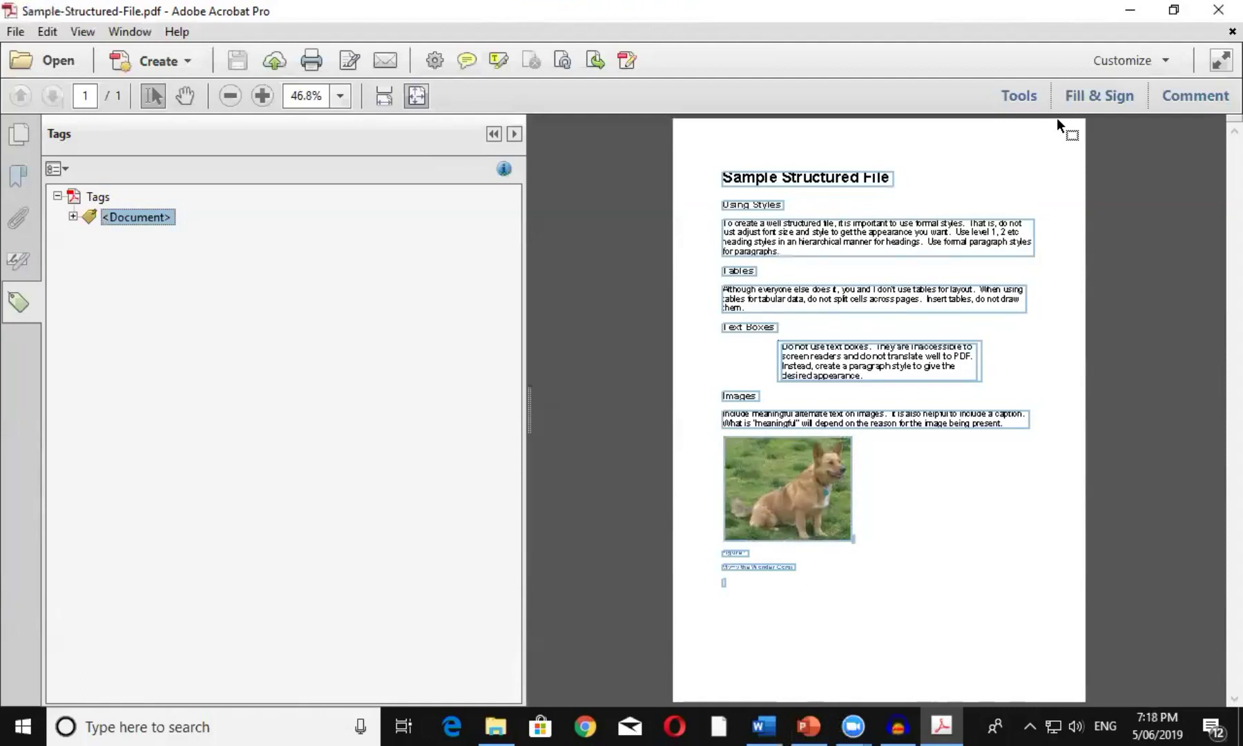
key(Right)
key(Down)
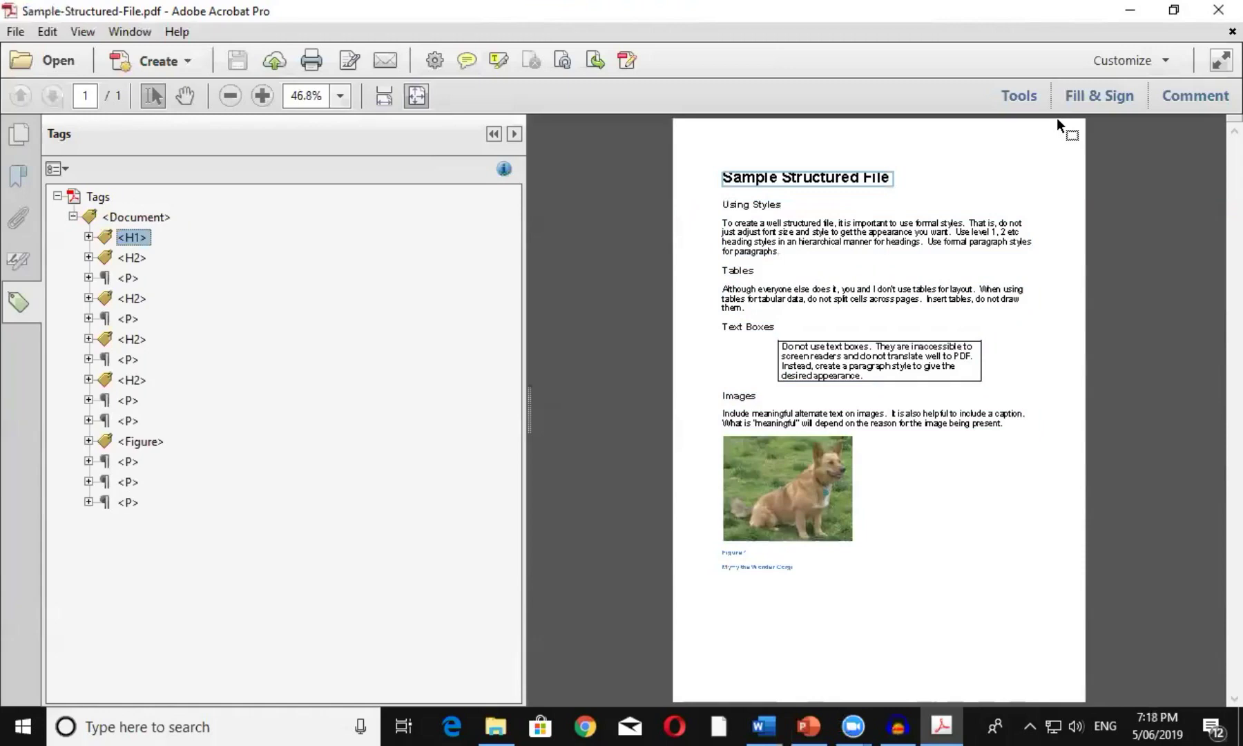
key(Right)
key(Down)
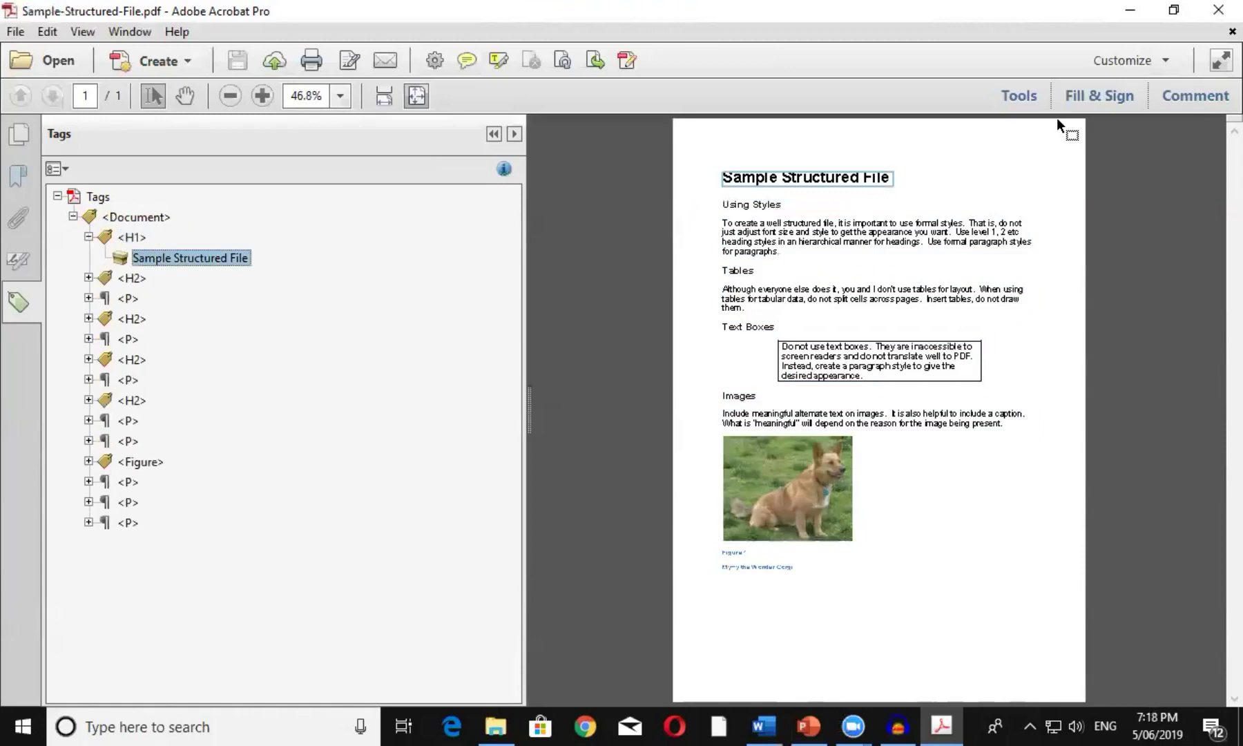